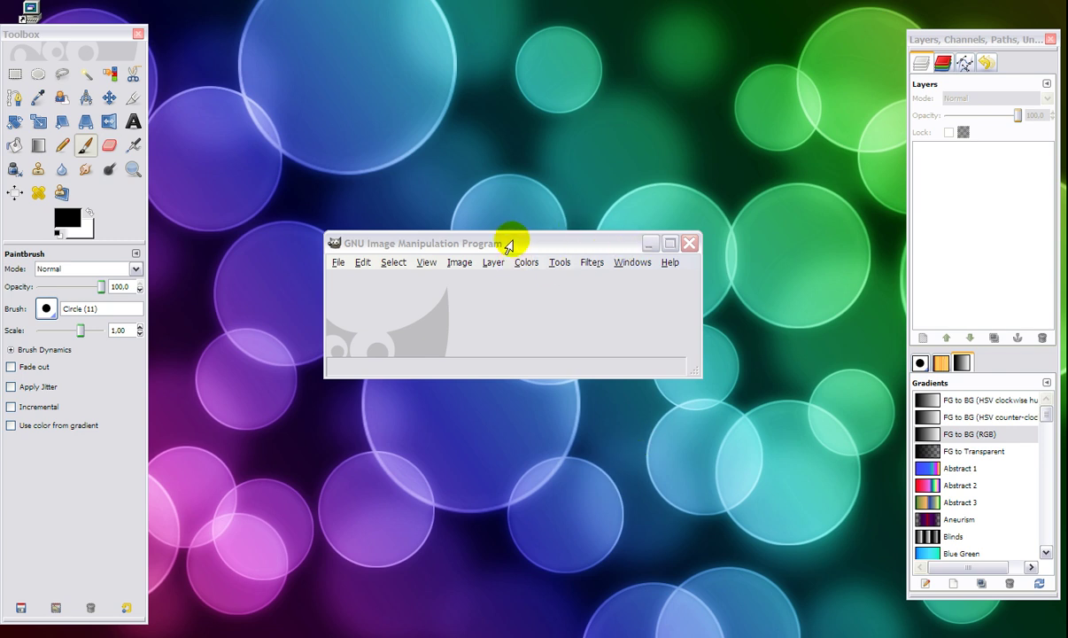
Drag the empty image window's edges out to all screen edges, then shift the toolbox down to uncover the File menu.
left_click(485, 290)
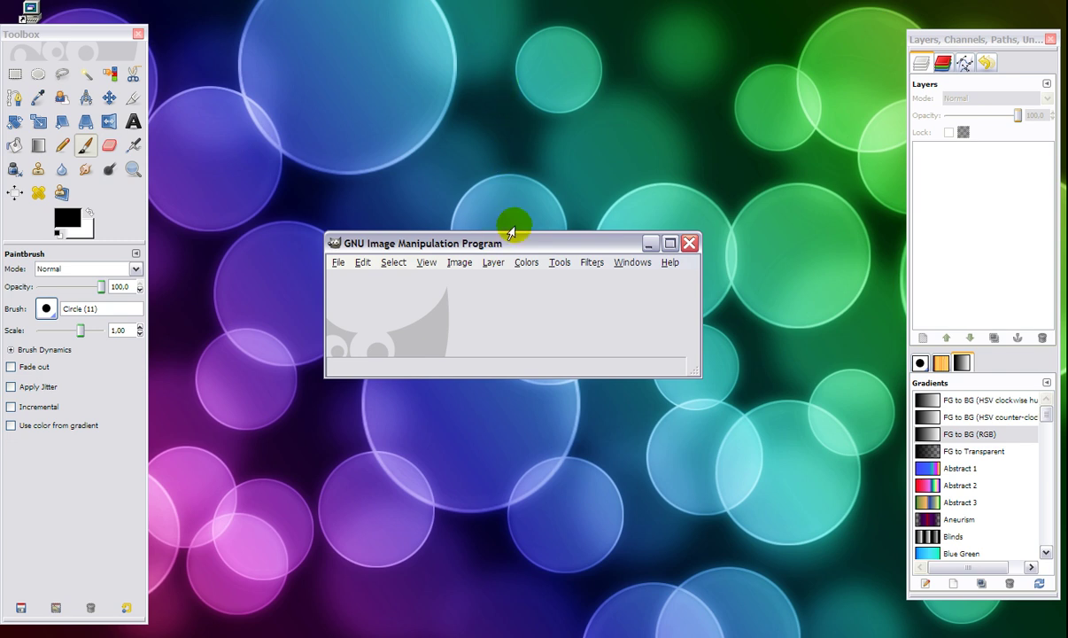
left_click_drag(514, 233, 515, 2)
left_click_drag(700, 176, 1064, 191)
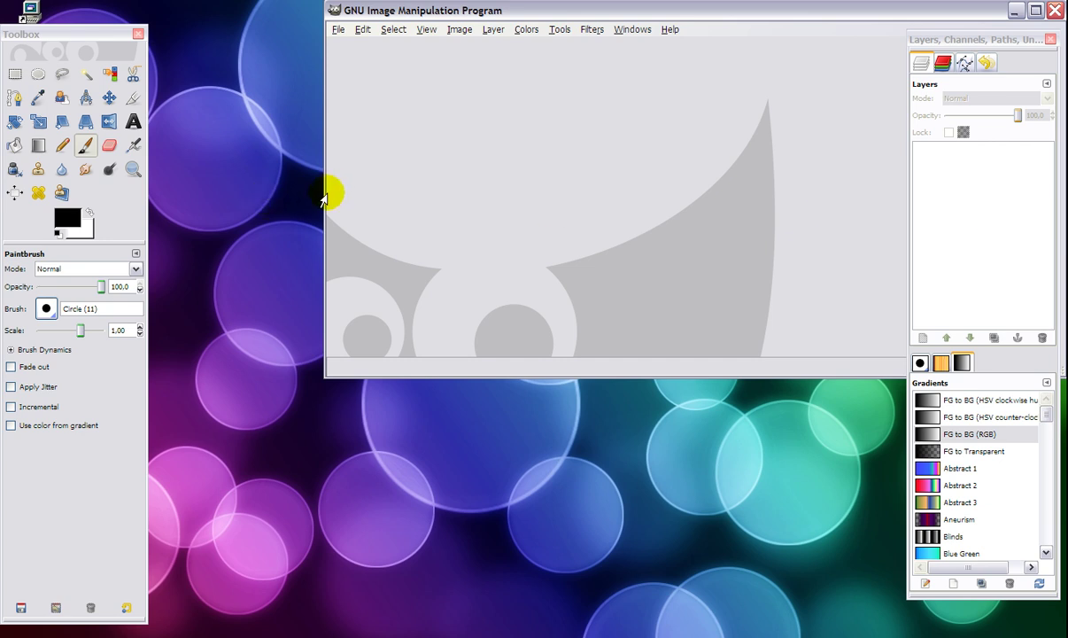
left_click_drag(325, 193, 1, 191)
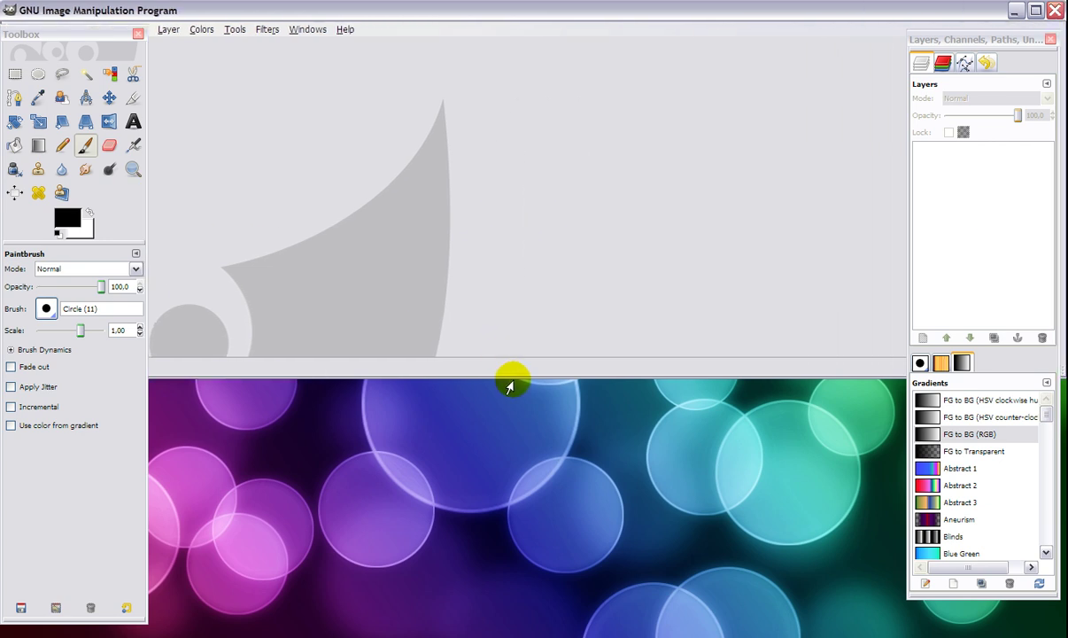
left_click_drag(513, 375, 527, 629)
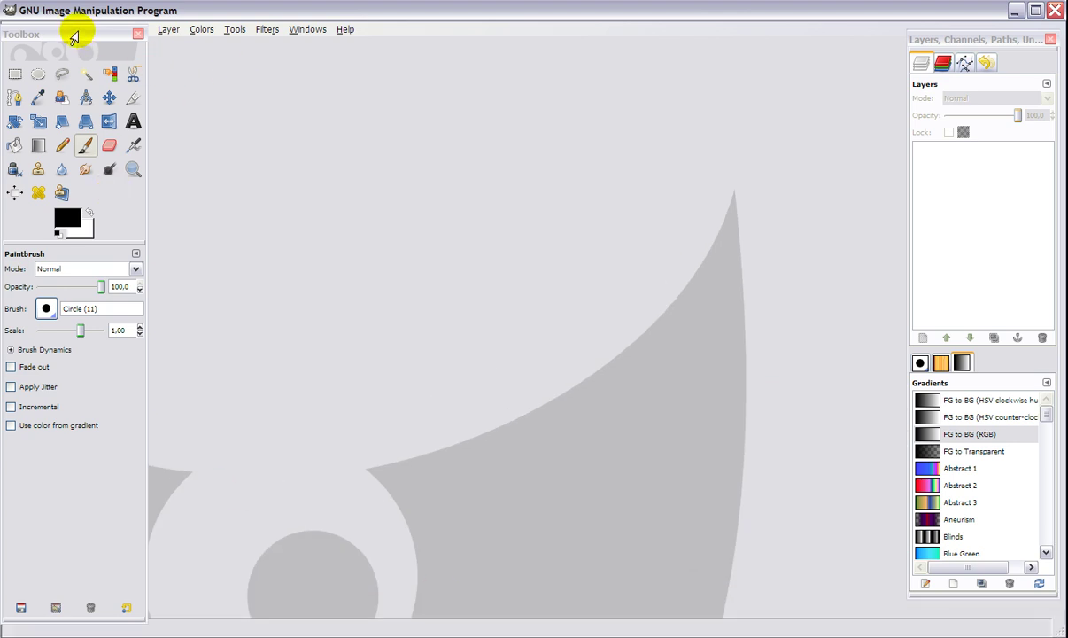
left_click_drag(79, 40, 84, 68)
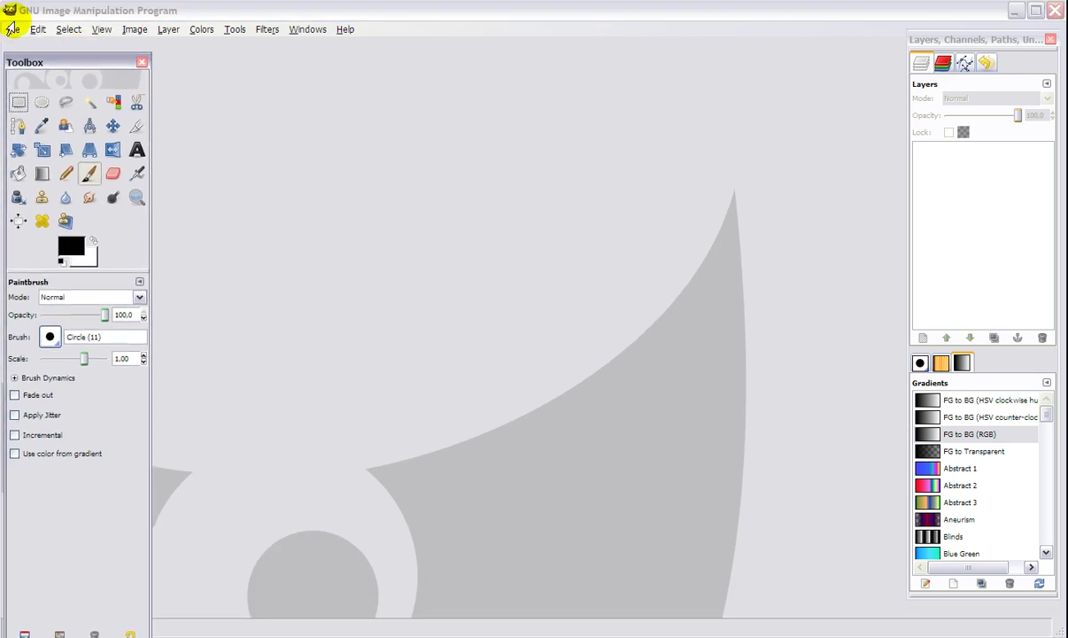
Create a new blank 640x400 image via File > New, then nudge the toolbox slightly.
left_click(12, 30)
left_click(35, 46)
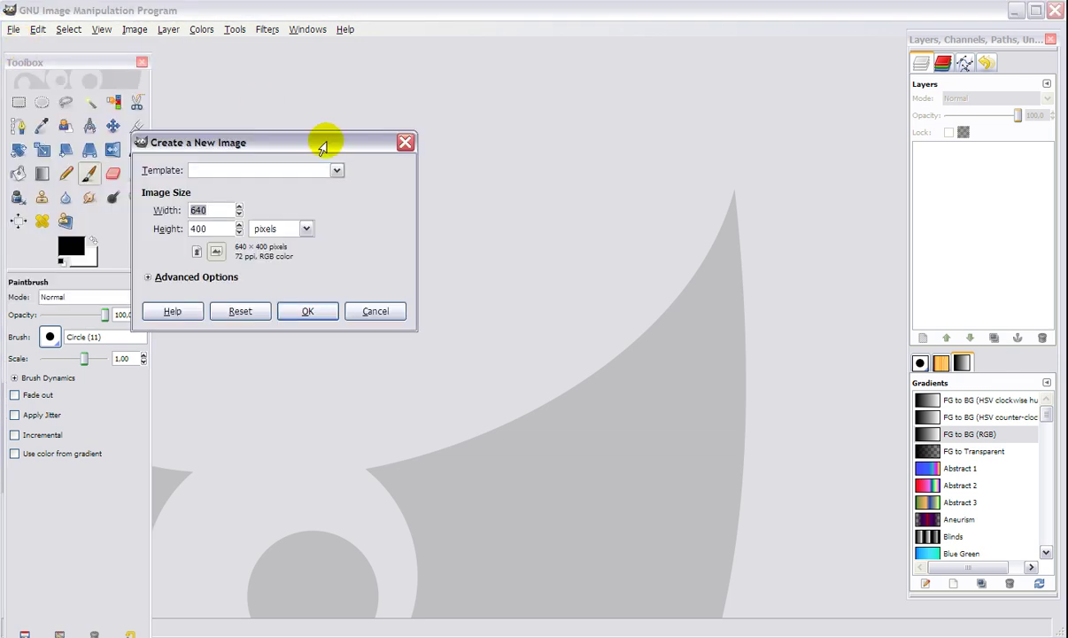
left_click(311, 314)
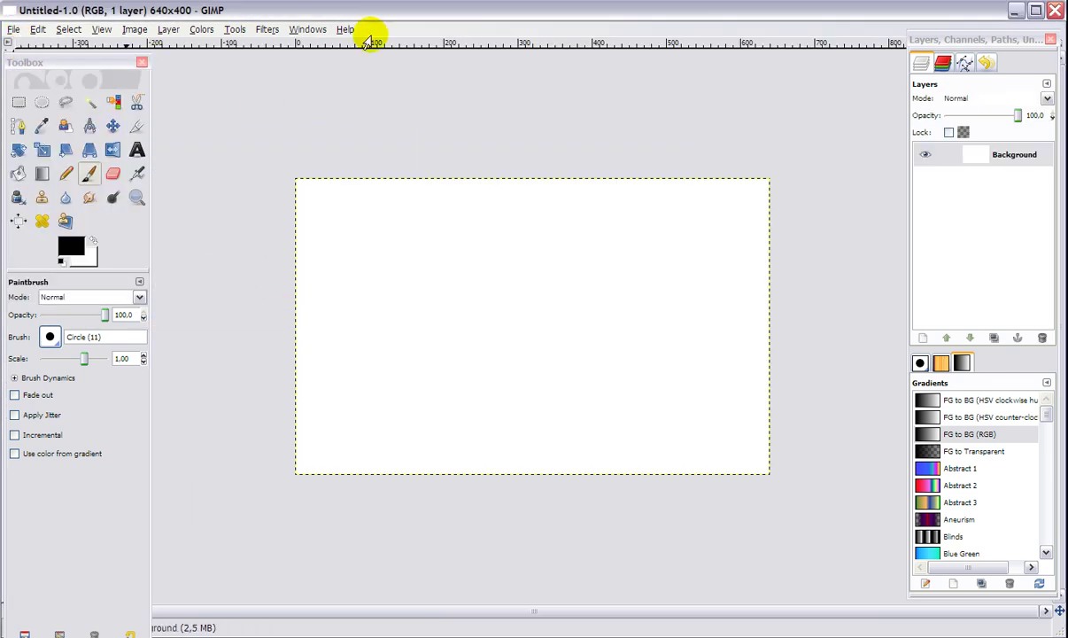
left_click(42, 66)
mouse_move(43, 65)
left_mouse_down()
mouse_move(64, 64)
mouse_move(55, 62)
left_mouse_up()
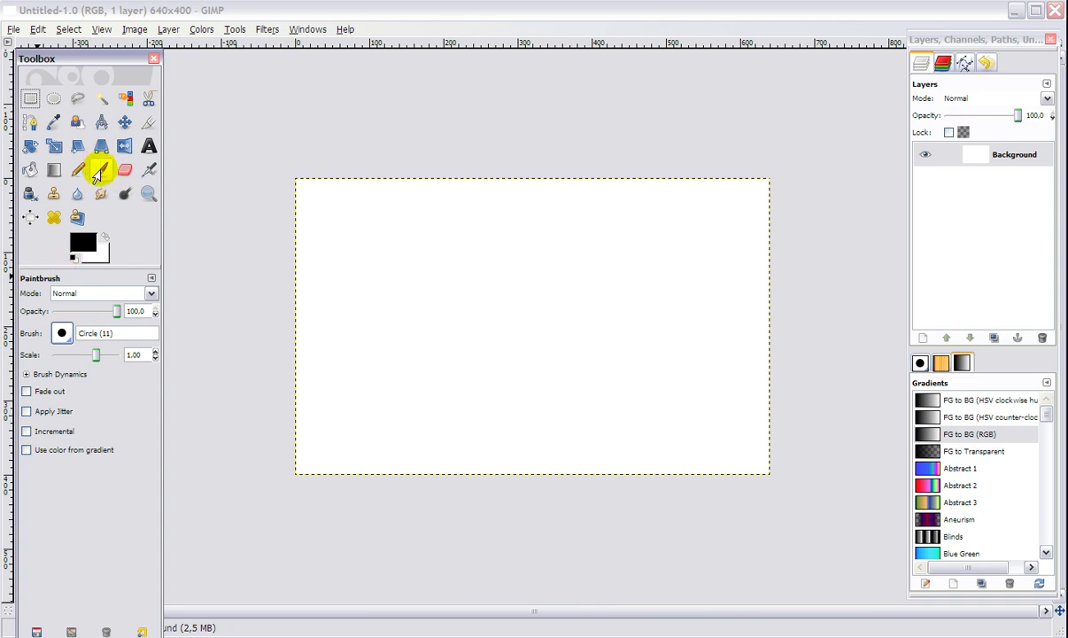
Switch from Foreground Select to Paintbrush and drag its Tool Options out into a floating window.
left_click(73, 124)
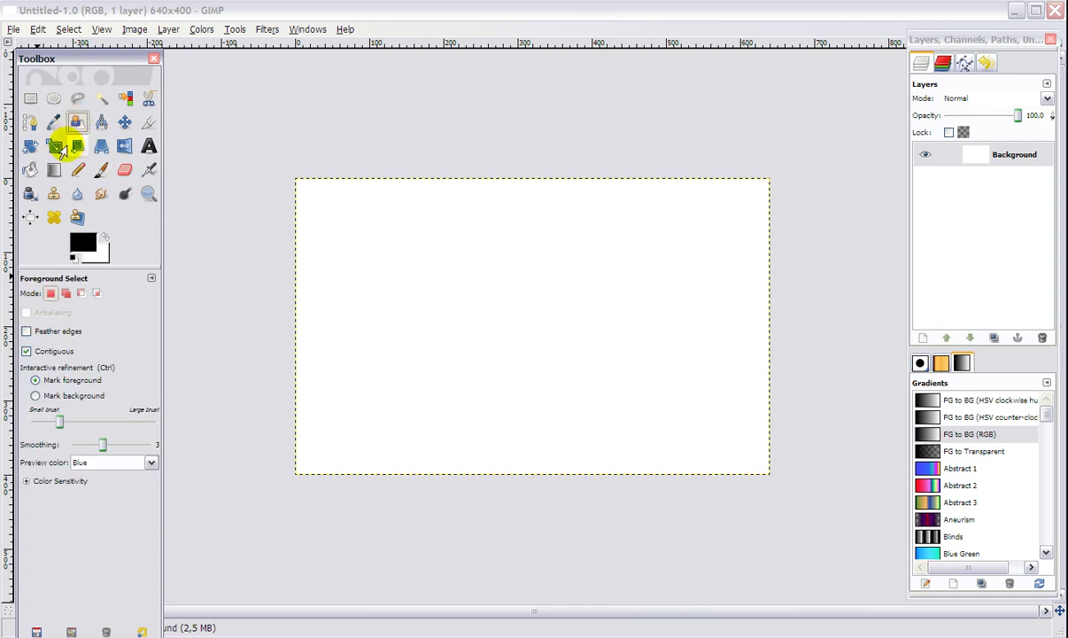
left_click(100, 169)
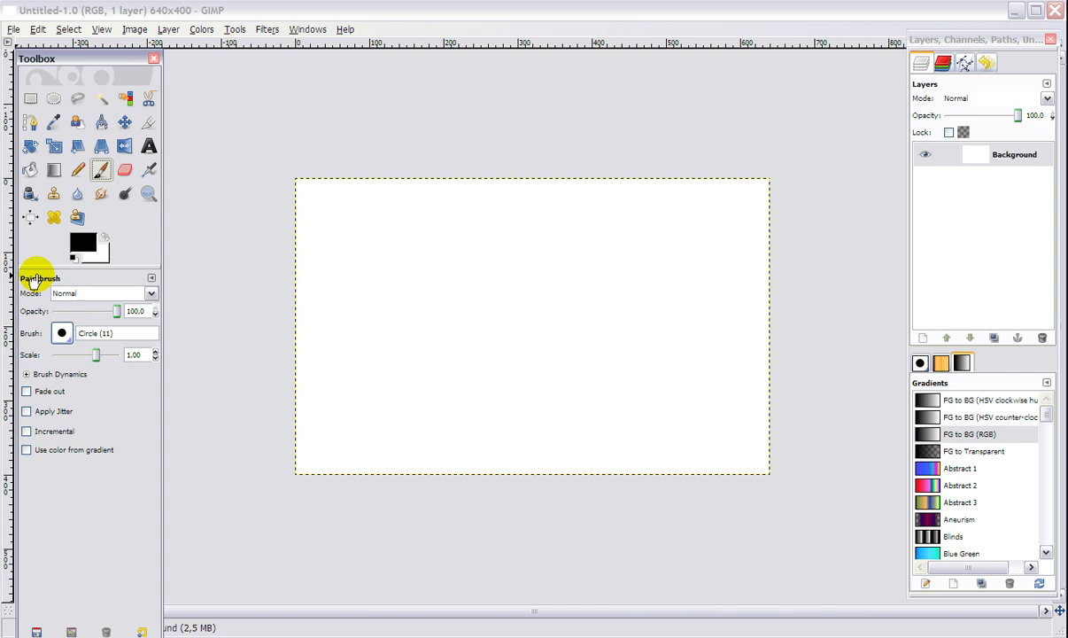
mouse_move(32, 280)
left_mouse_down()
mouse_move(279, 342)
mouse_move(510, 151)
mouse_move(500, 203)
left_mouse_up()
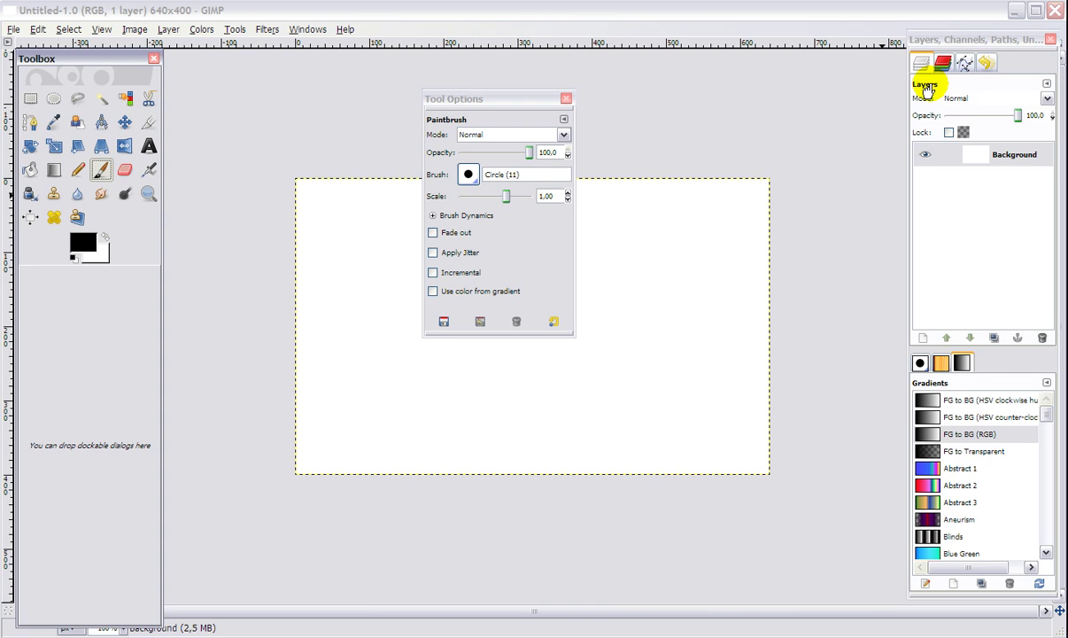
Check Windows > Recently Closed Docks, then drag the Layers tab out into its own window.
left_click(302, 29)
mouse_move(307, 48)
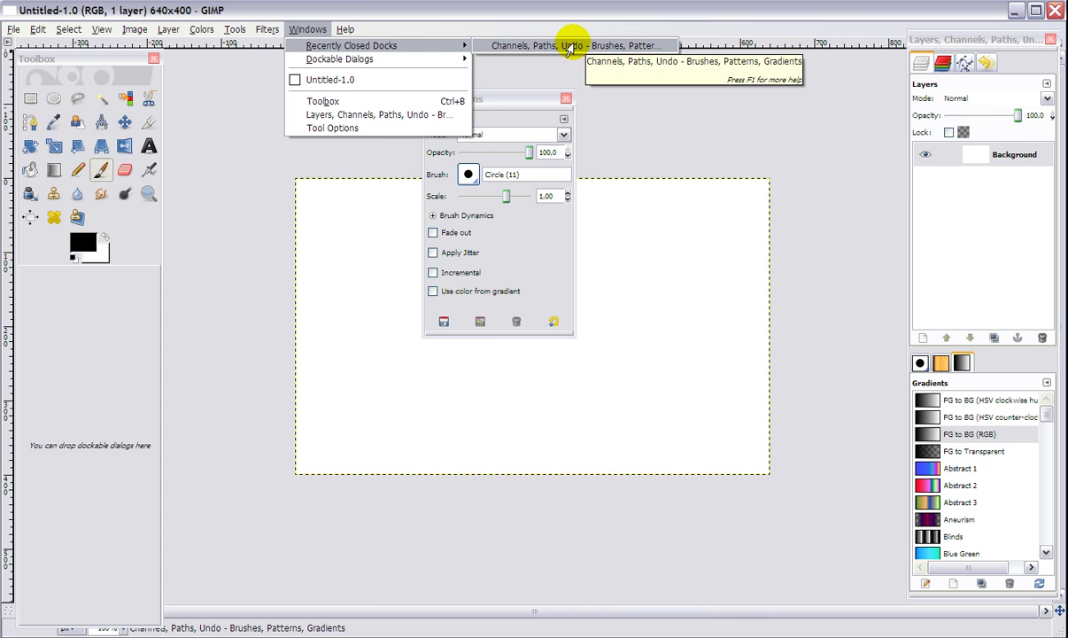
left_click(775, 147)
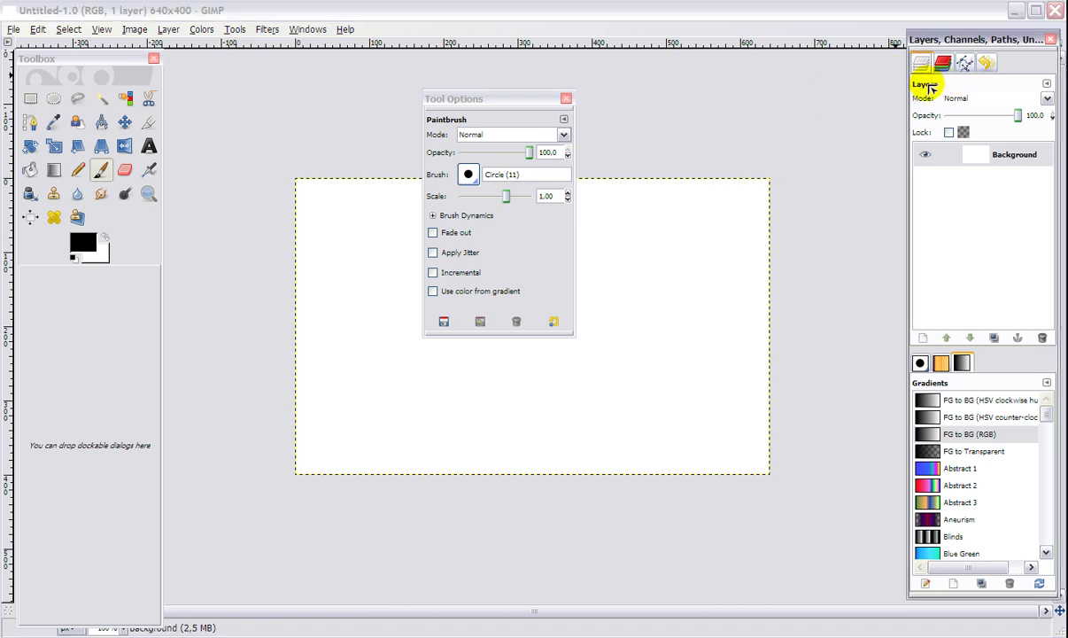
left_click_drag(924, 87, 638, 88)
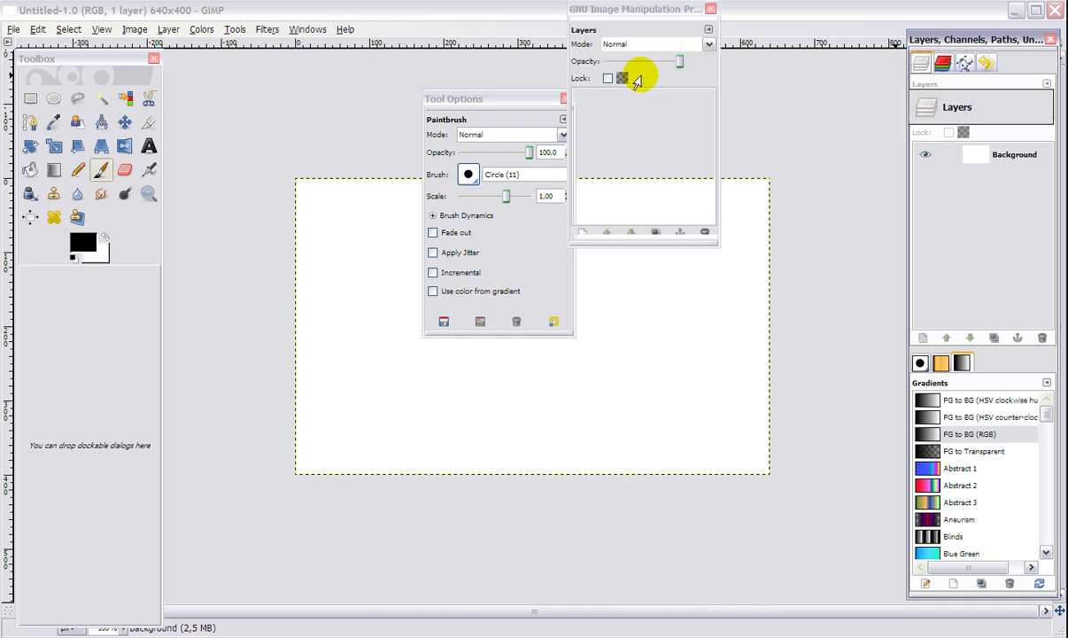
Close the channels-and-gradients dock and switch to the Move tool with M.
left_click(1049, 39)
key("m")
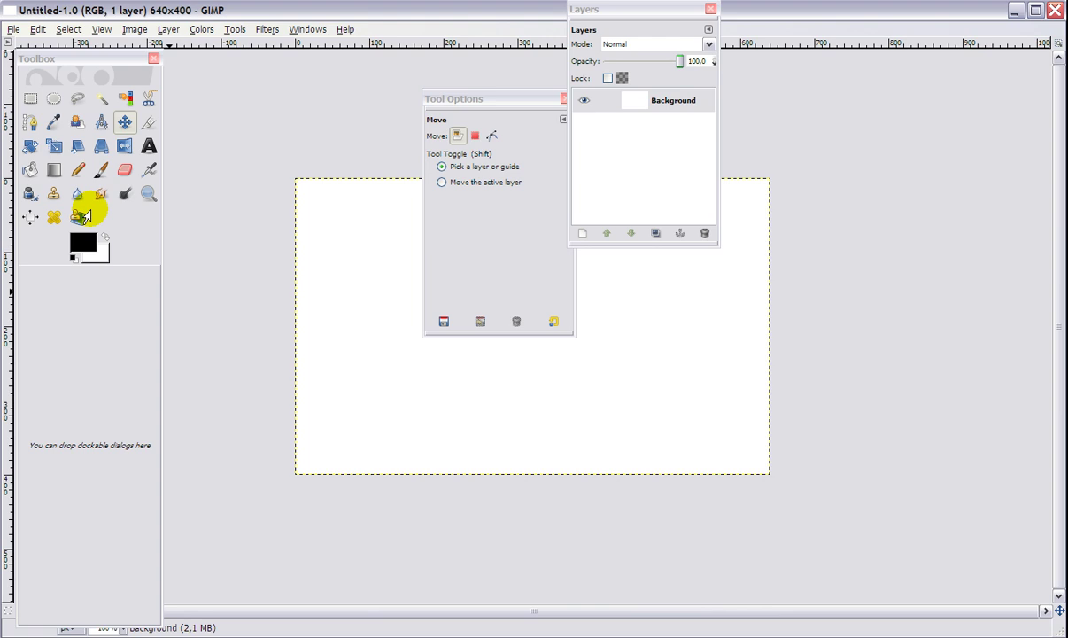
left_click(80, 67)
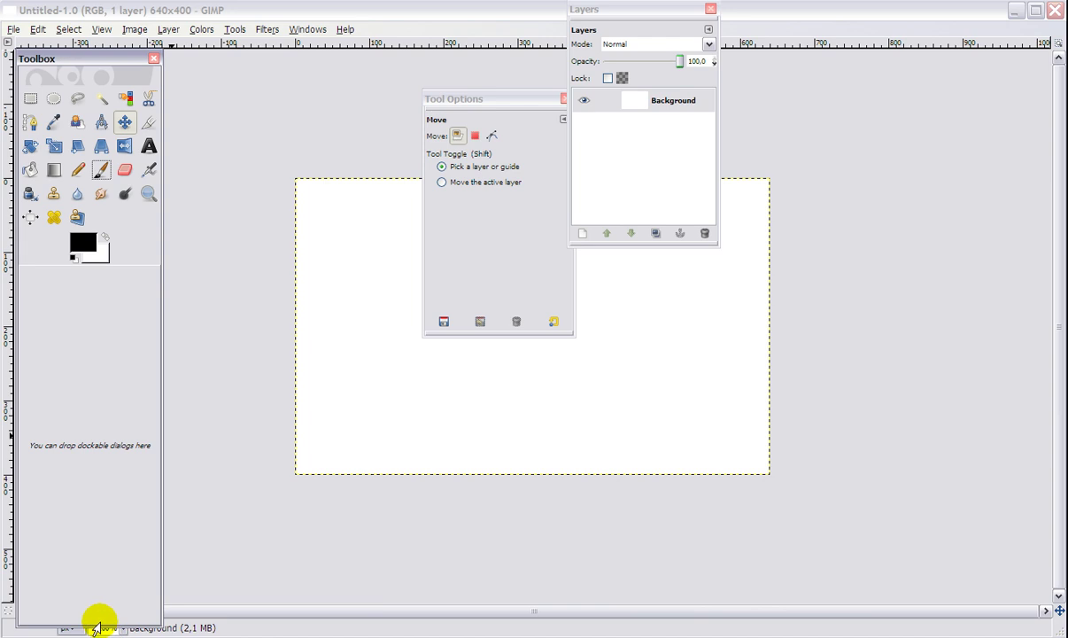
Reshape the toolbox to one column; move Layers to the lower right and Tool Options to the upper right.
left_click_drag(102, 625, 102, 272)
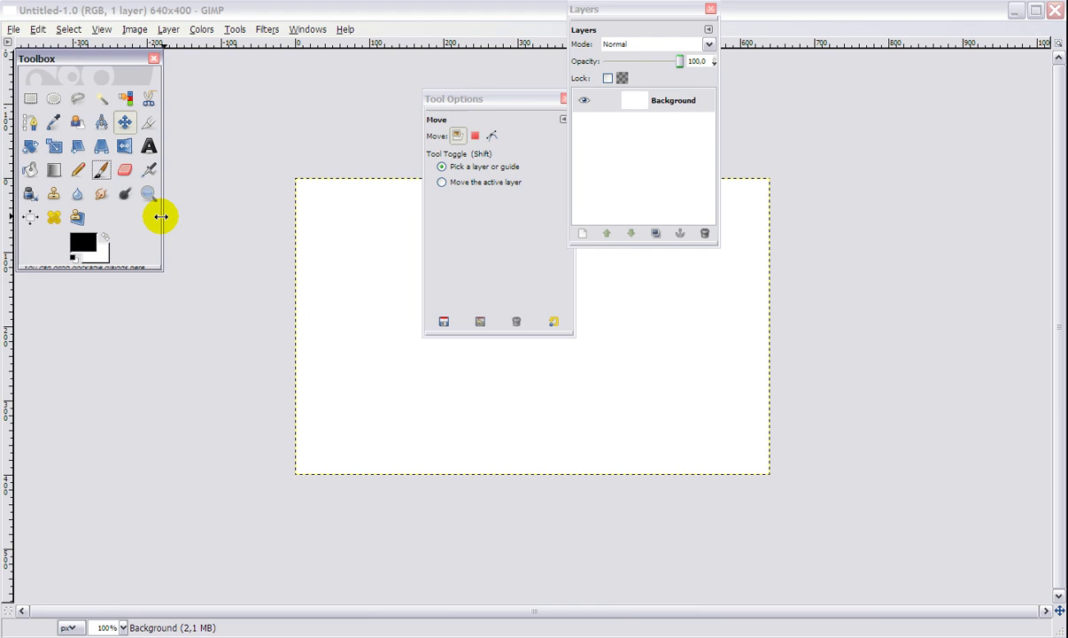
left_click_drag(161, 215, 69, 212)
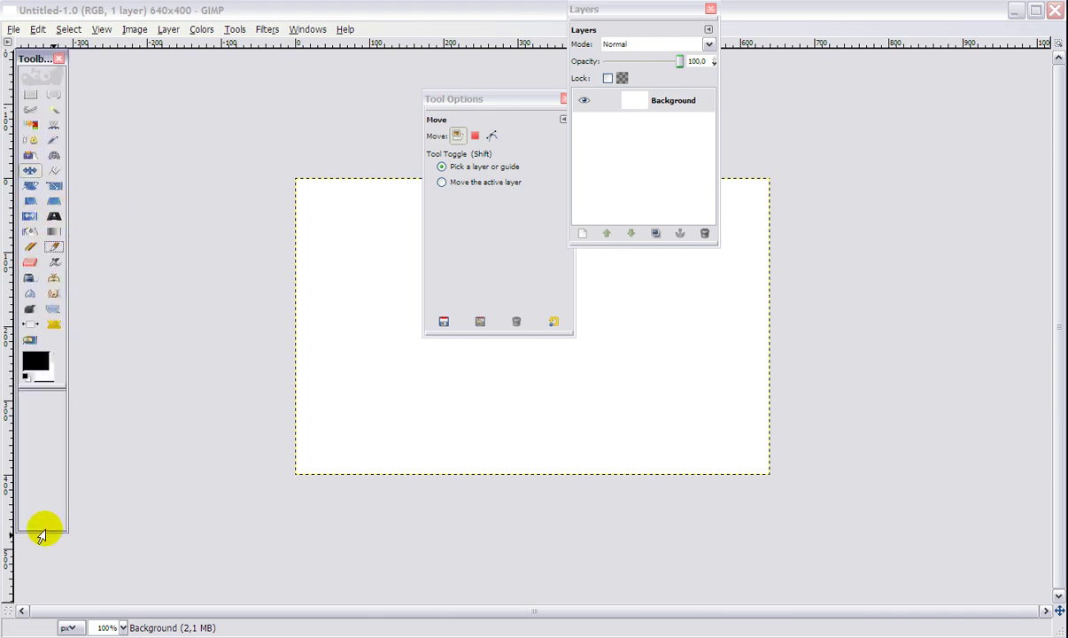
mouse_move(44, 528)
left_mouse_down()
mouse_move(44, 544)
mouse_move(43, 506)
left_mouse_up()
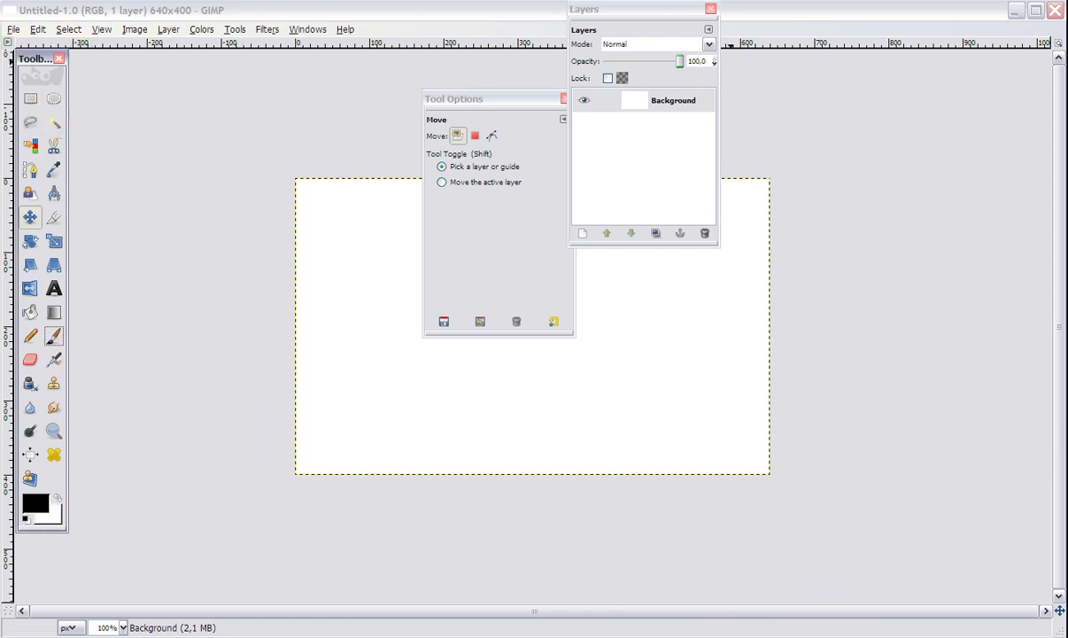
left_click_drag(596, 9, 914, 346)
left_click_drag(465, 99, 941, 65)
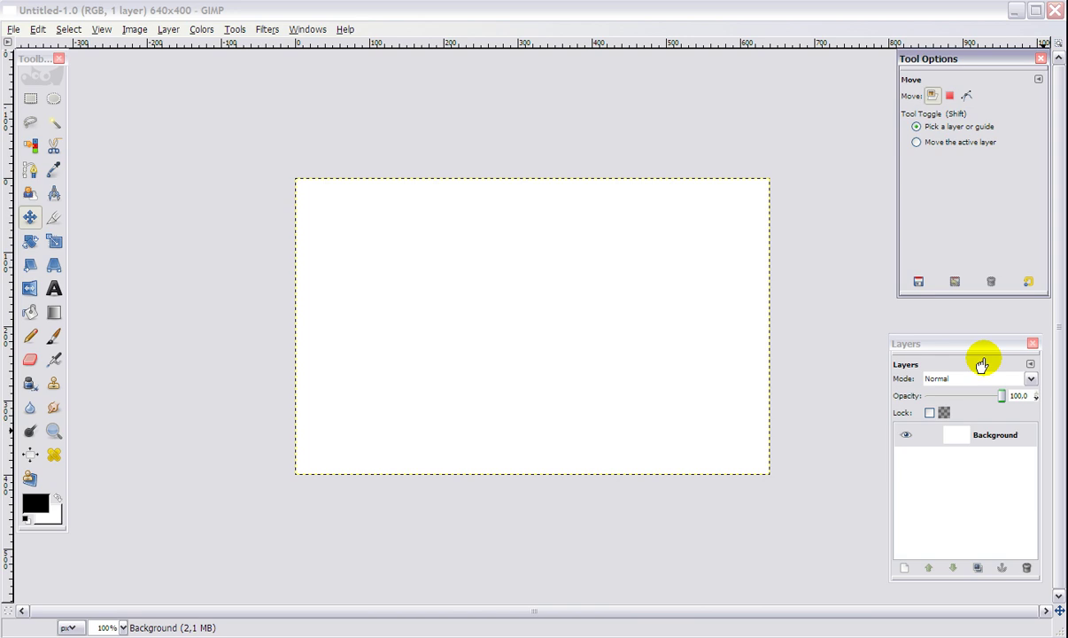
Drag the floating Layers dialog into the right dock, dropping it below the Tool Options panel.
left_click_drag(977, 350, 468, 198)
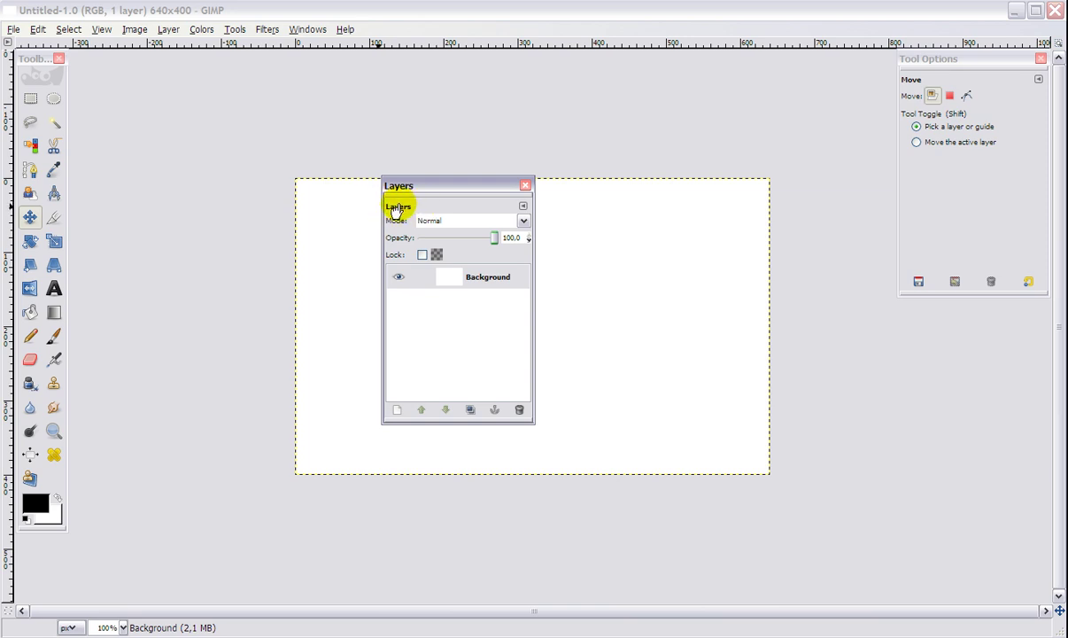
left_click_drag(395, 211, 944, 297)
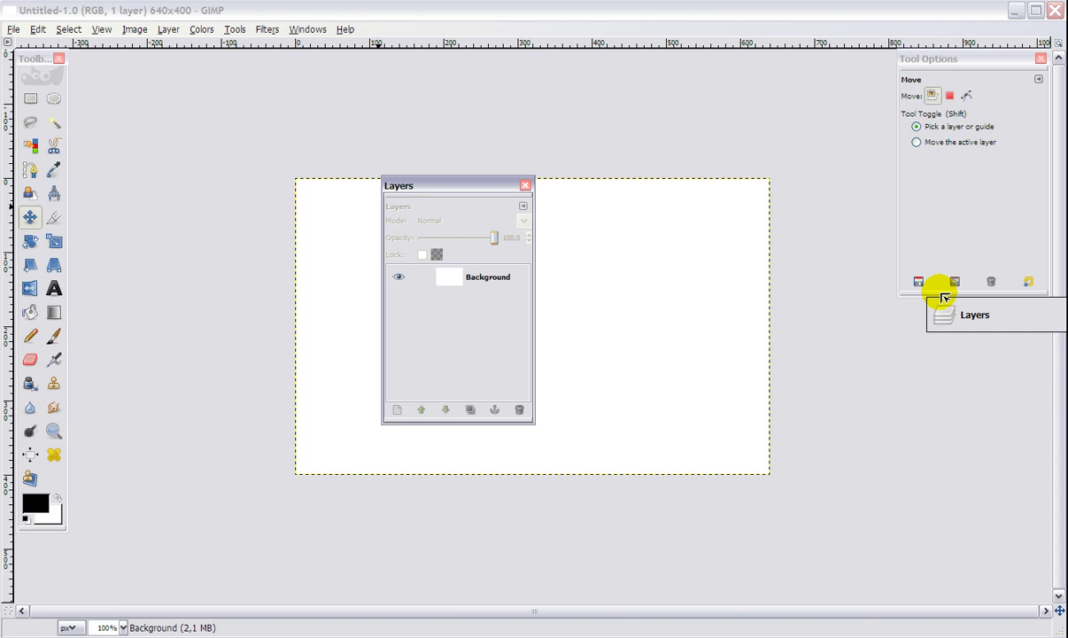
left_click_drag(944, 297, 939, 288)
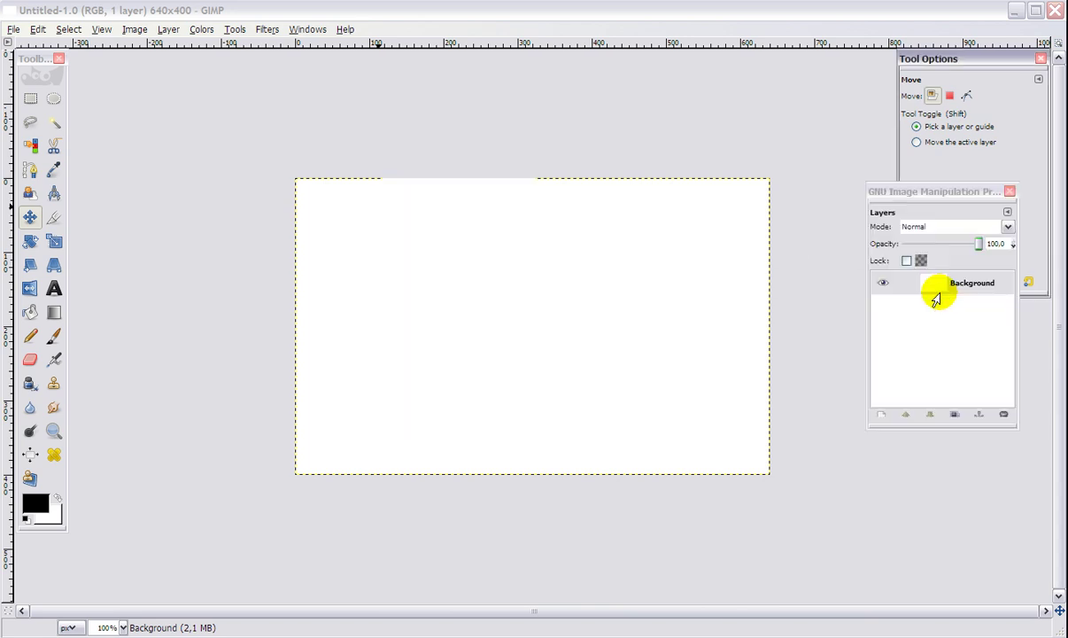
left_click_drag(1020, 294, 1029, 296)
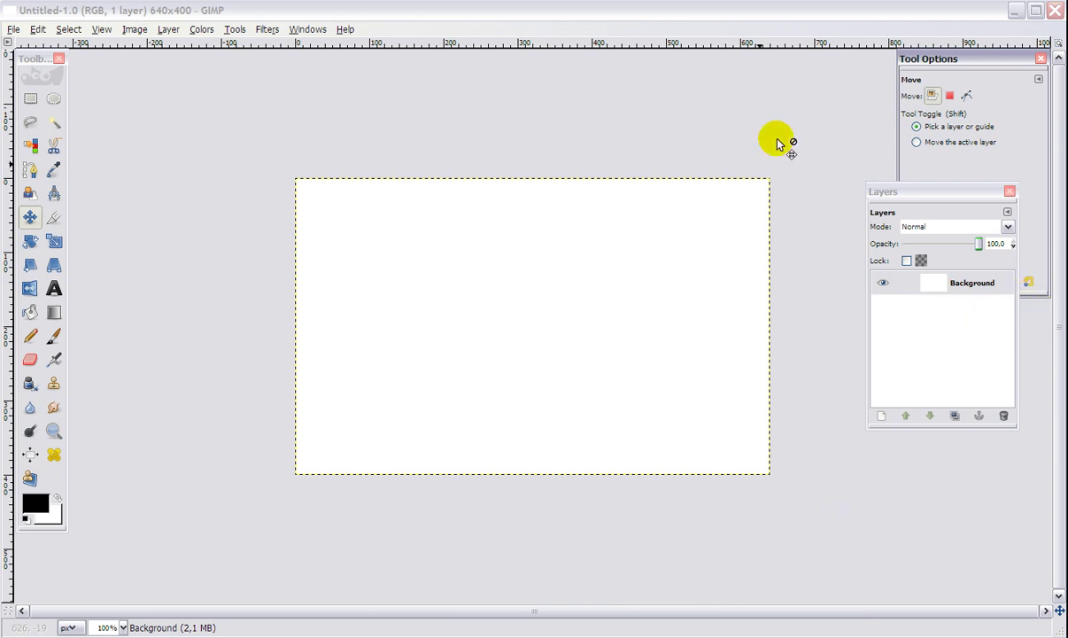
left_click_drag(921, 182, 662, 266)
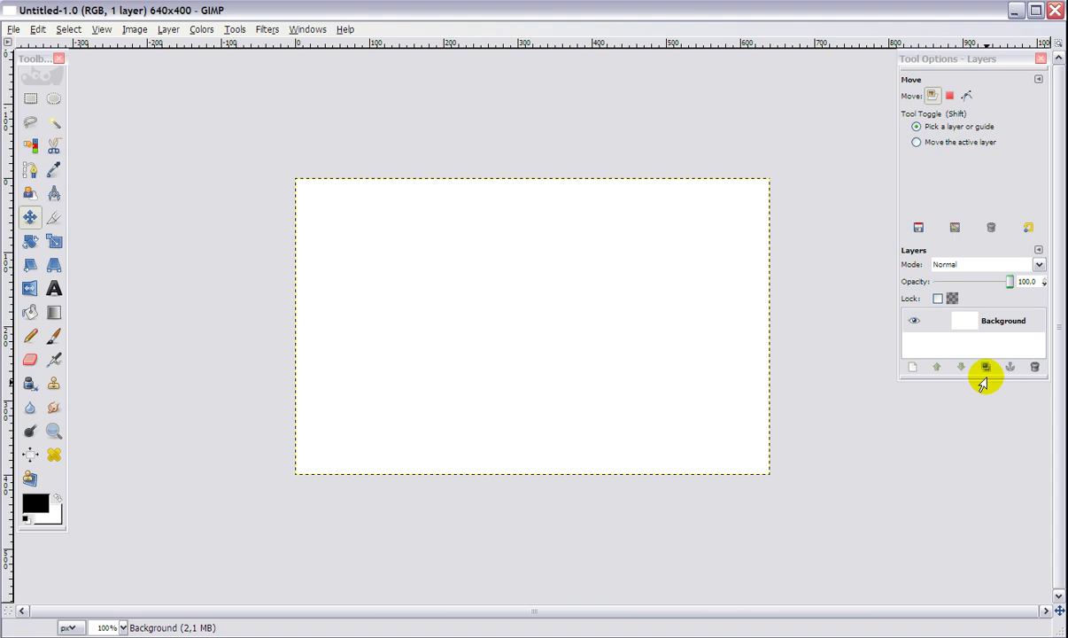
Extend the right dock down to the status bar and raise the Tool Options/Layers separator.
left_click_drag(985, 379, 992, 611)
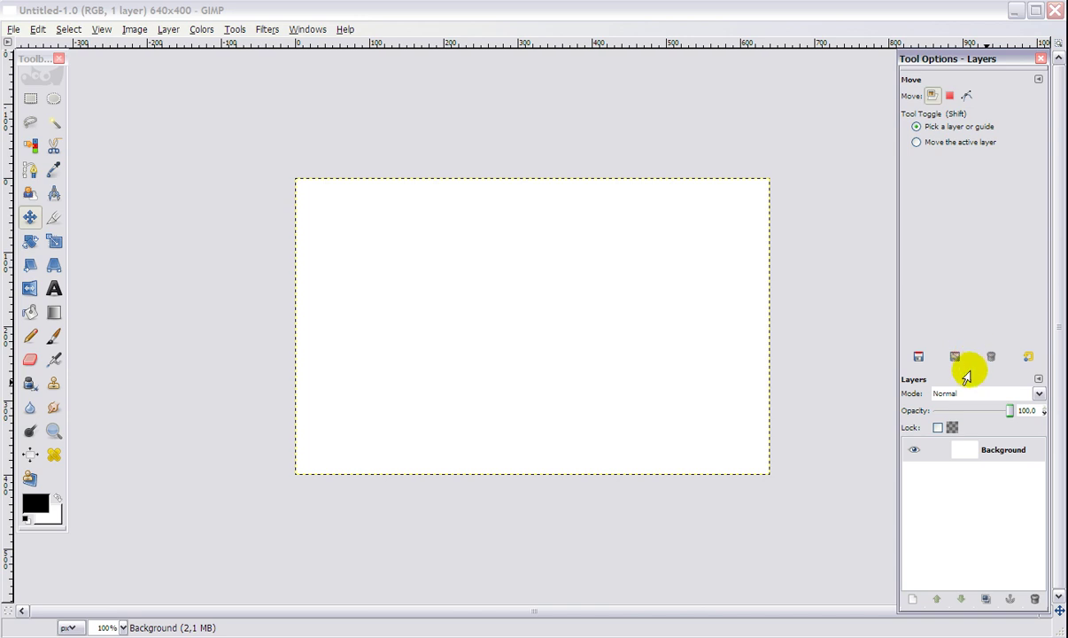
left_click_drag(970, 366, 977, 313)
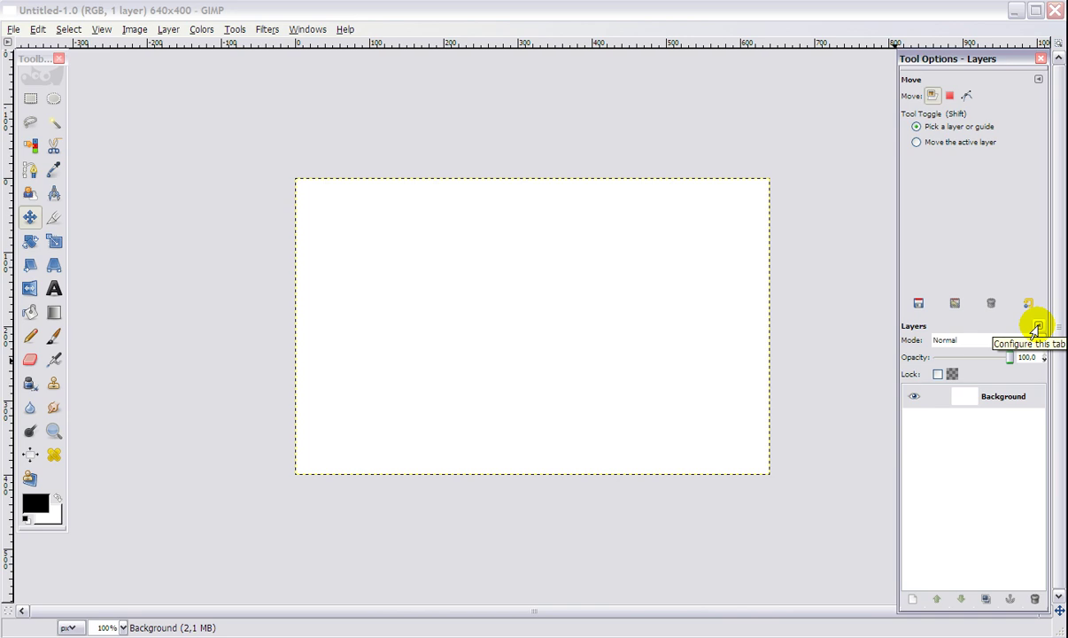
Use the Layers dock's Add Tab menu three times to add Channels, Paths and Undo History.
left_click(1036, 330)
mouse_move(939, 356)
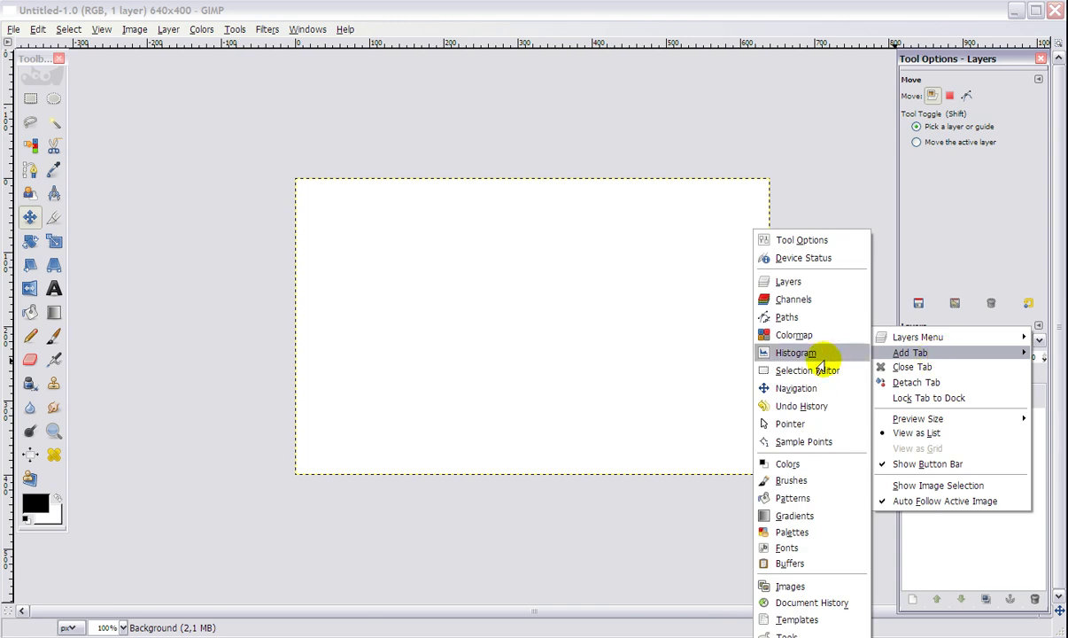
left_click(788, 303)
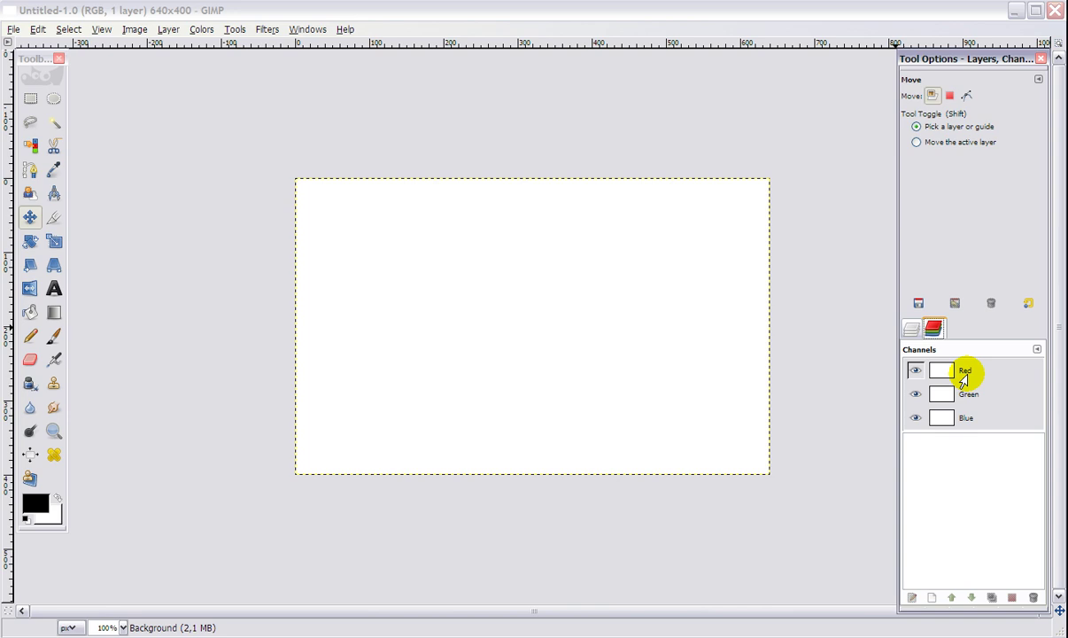
left_click(1034, 352)
mouse_move(926, 378)
left_click(791, 315)
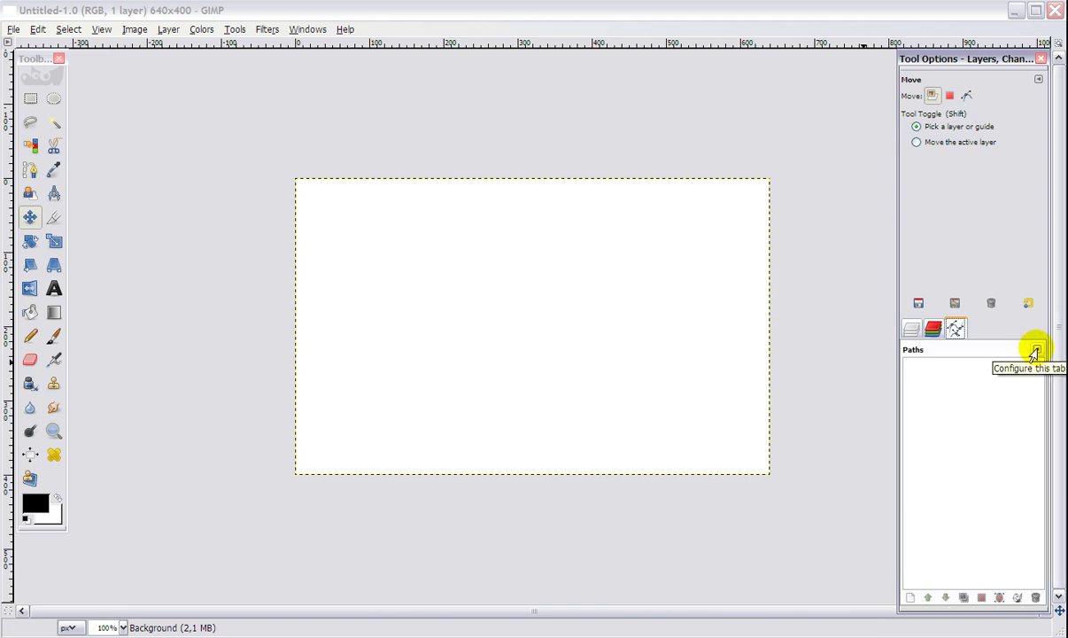
left_click(1035, 352)
mouse_move(946, 377)
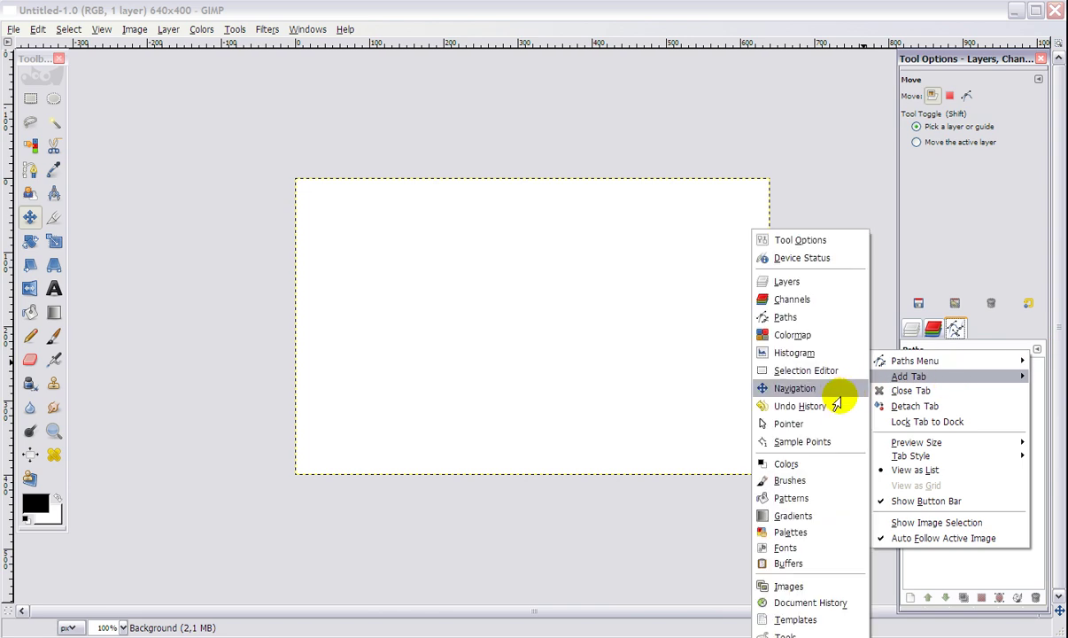
left_click(784, 406)
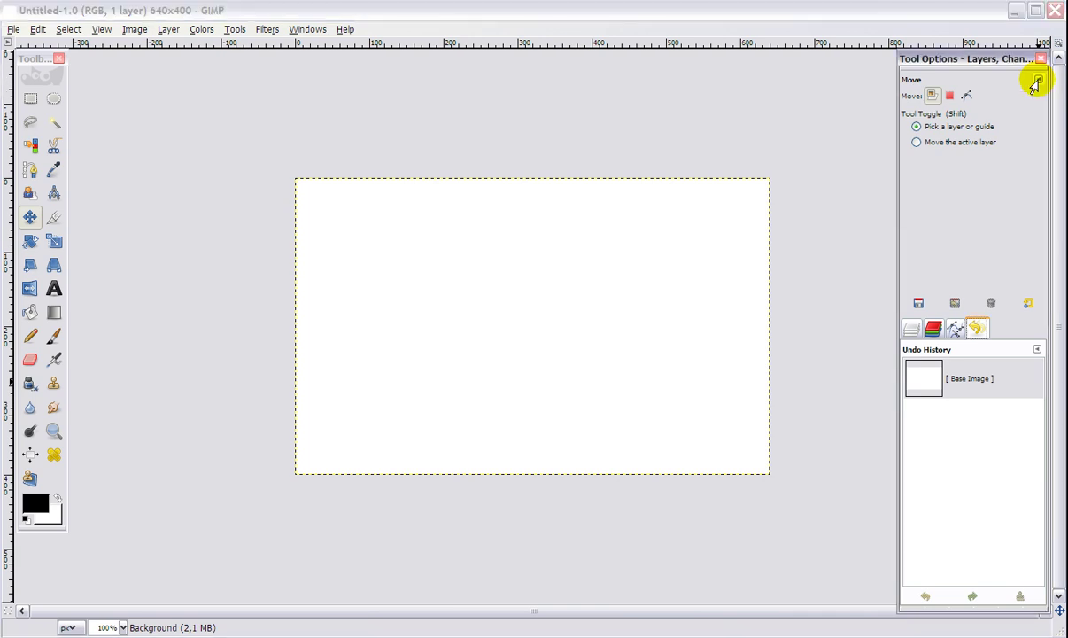
left_click(1036, 80)
Add Brushes, Patterns and Gradients tabs beside Tool Options through the Add Tab menu.
mouse_move(975, 107)
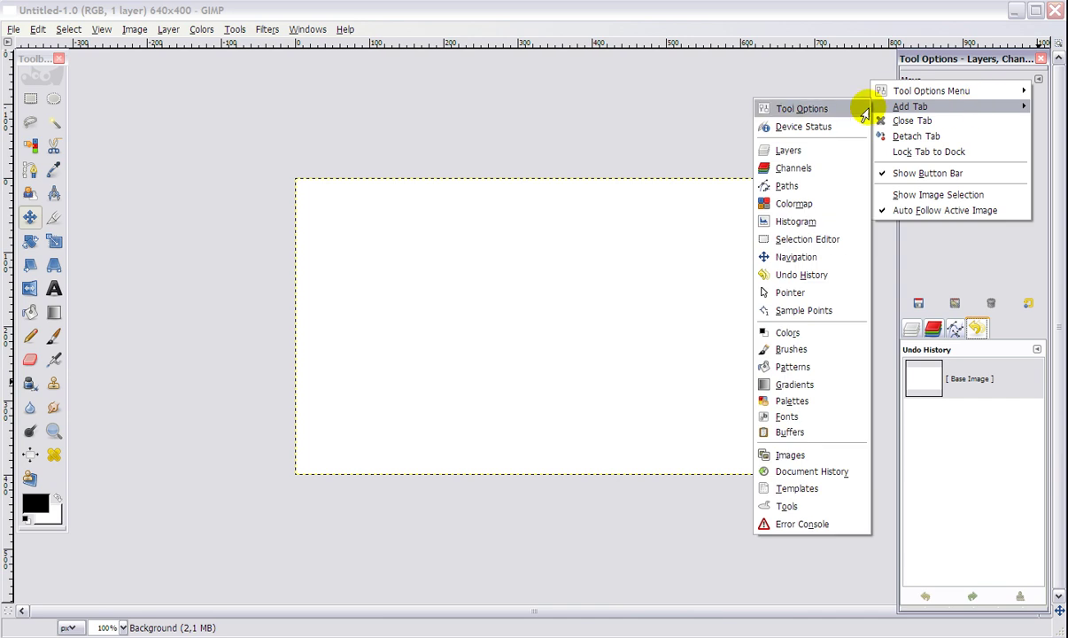
left_click(825, 350)
left_click(1034, 105)
mouse_move(961, 134)
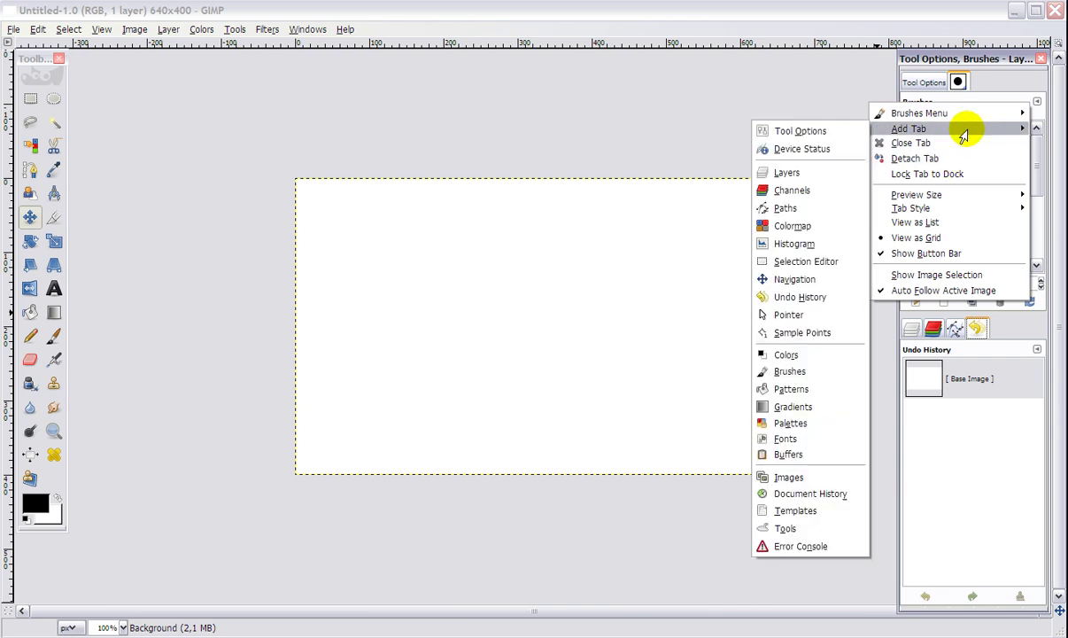
left_click(808, 389)
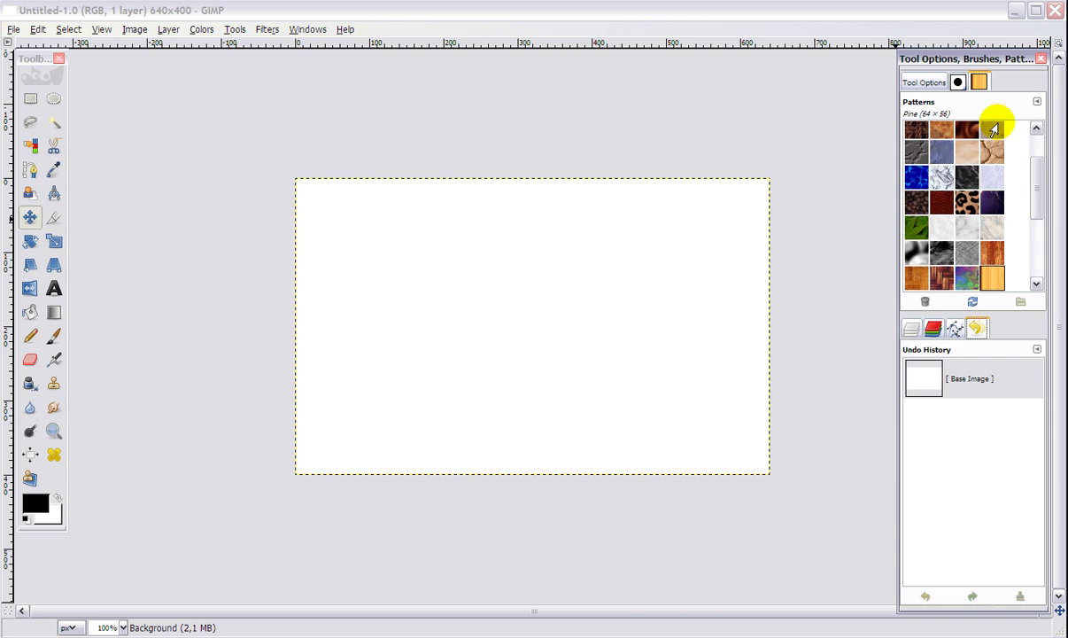
left_click(1035, 104)
mouse_move(954, 133)
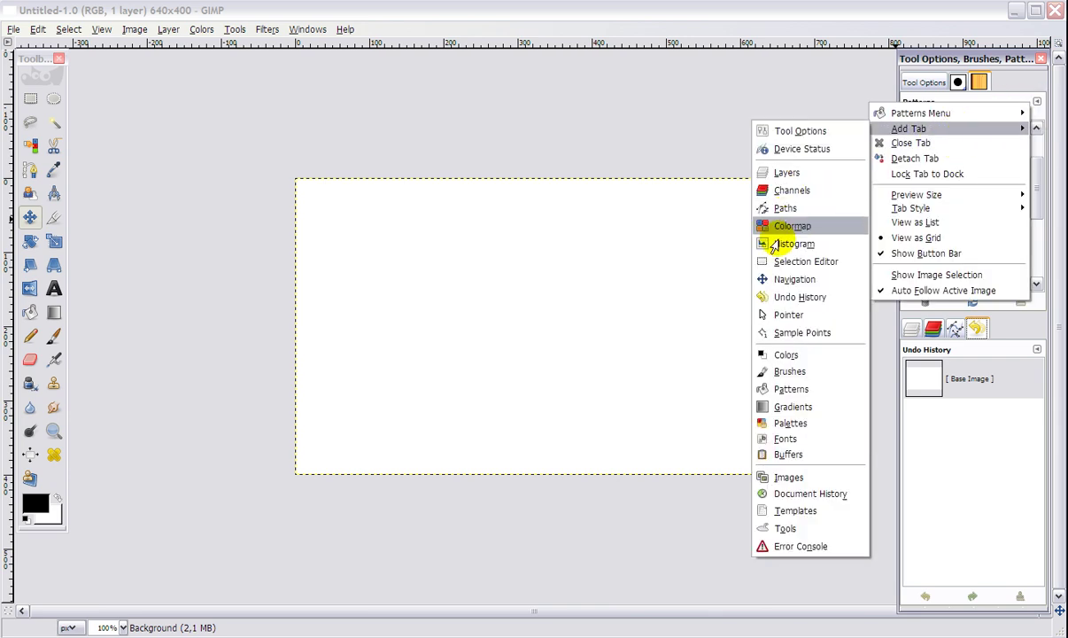
left_click(790, 410)
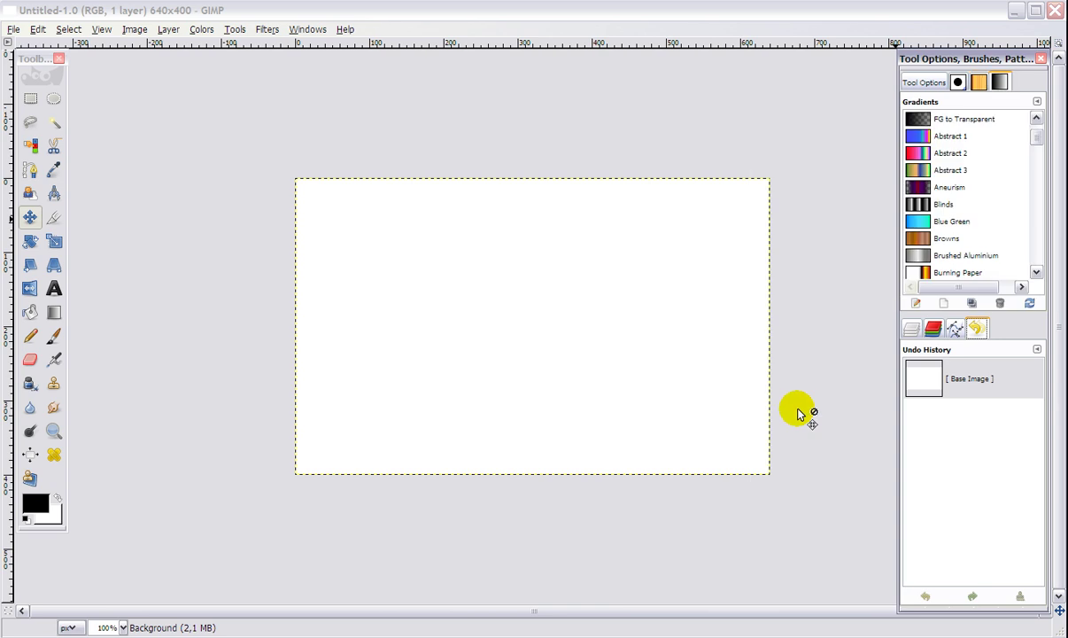
Cycle through the Layers, Channels, Paths and Undo History tabs, ending back on Tool Options.
left_click(912, 328)
left_click(939, 329)
left_click(954, 329)
left_click(975, 328)
left_click(917, 83)
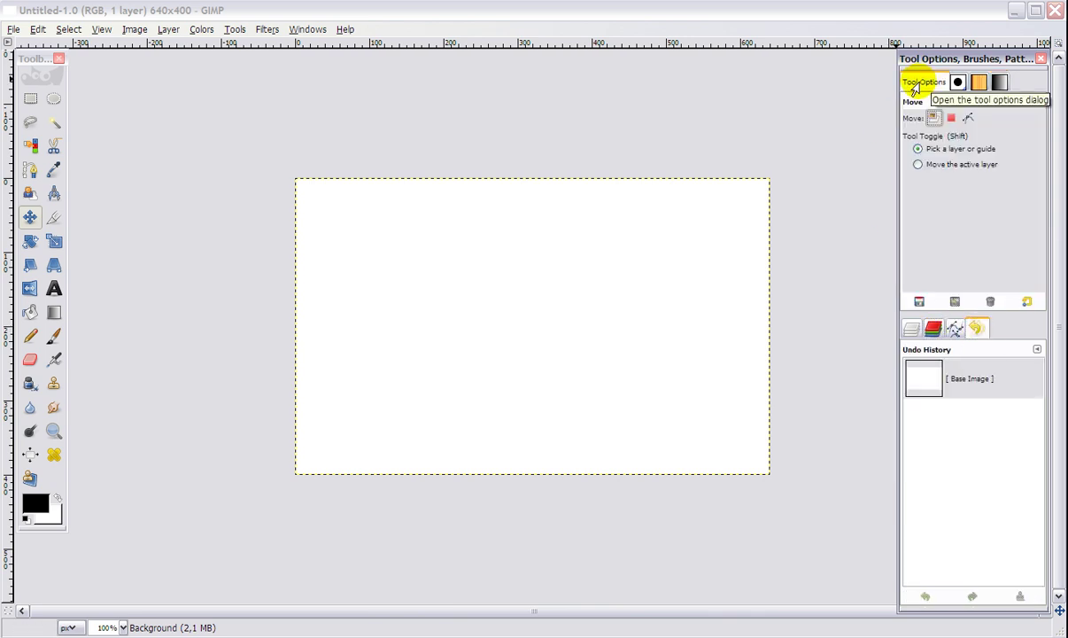
Flip through the upper dock's Brushes, Patterns and Gradients tabs, then return to Layers.
left_click(956, 84)
left_click(977, 84)
left_click(998, 83)
left_click(958, 82)
left_click(978, 85)
left_click(998, 82)
left_click(957, 83)
left_click(978, 82)
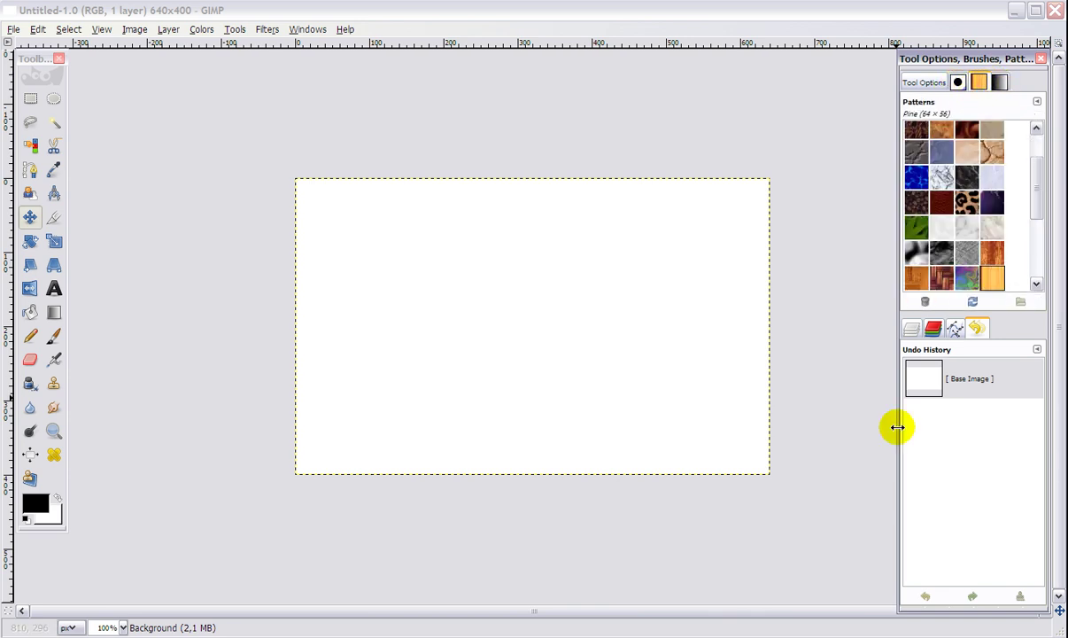
left_click(912, 329)
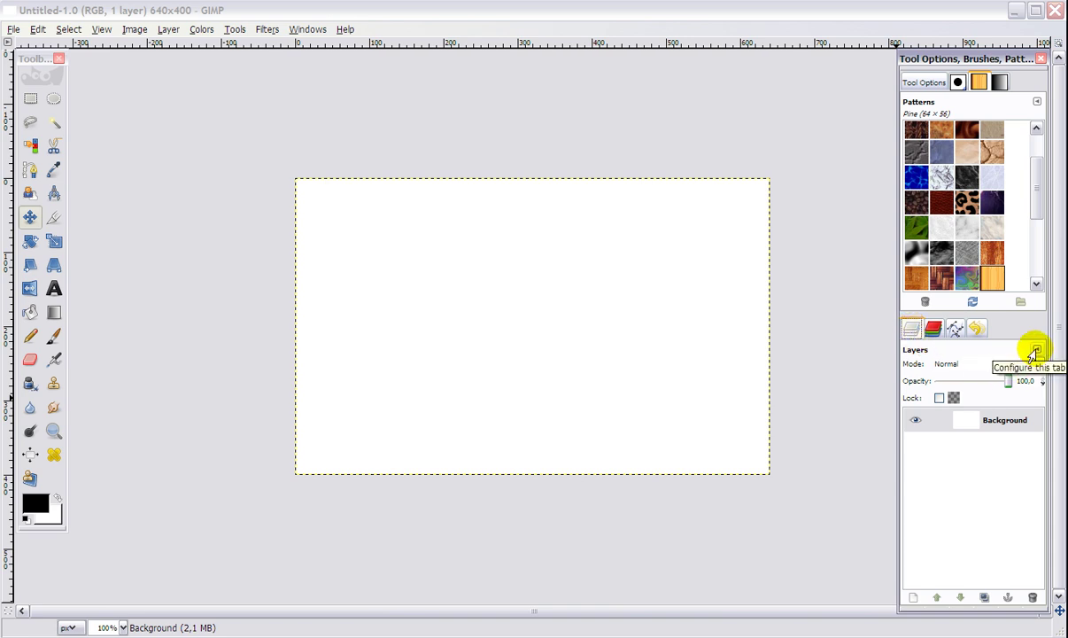
Set Tab Style to Text for the Layers and Channels tabs.
left_click(1035, 353)
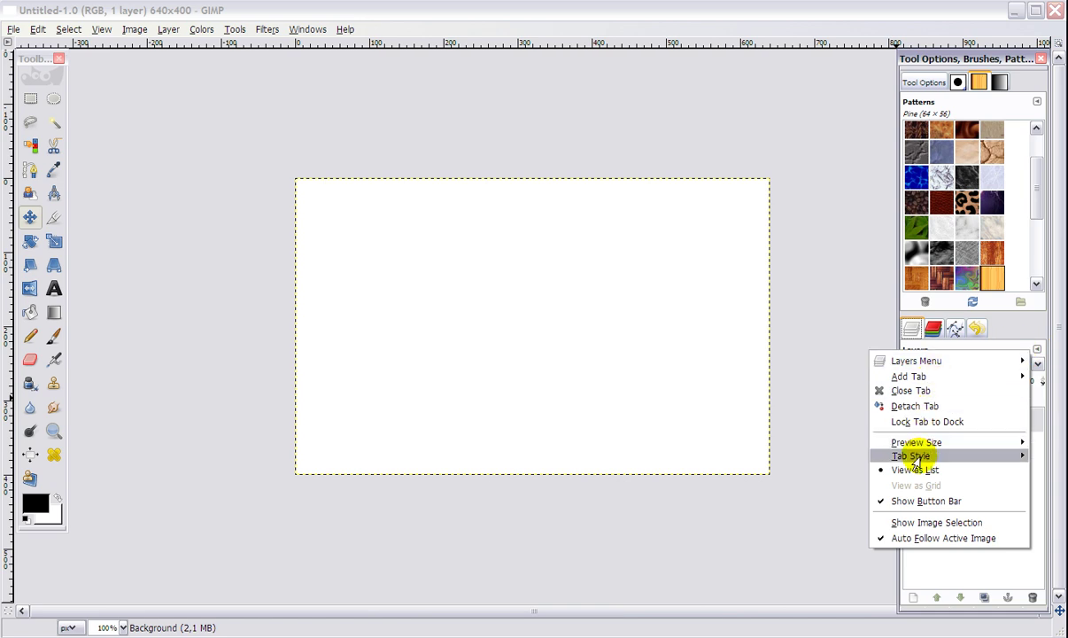
mouse_move(915, 457)
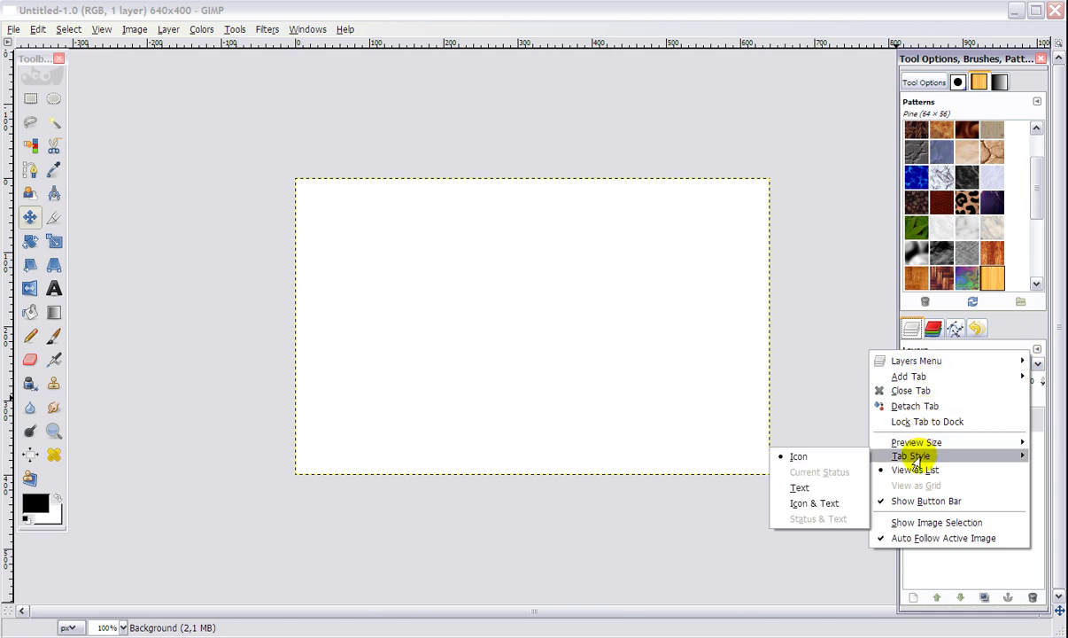
left_click(808, 494)
left_click(937, 328)
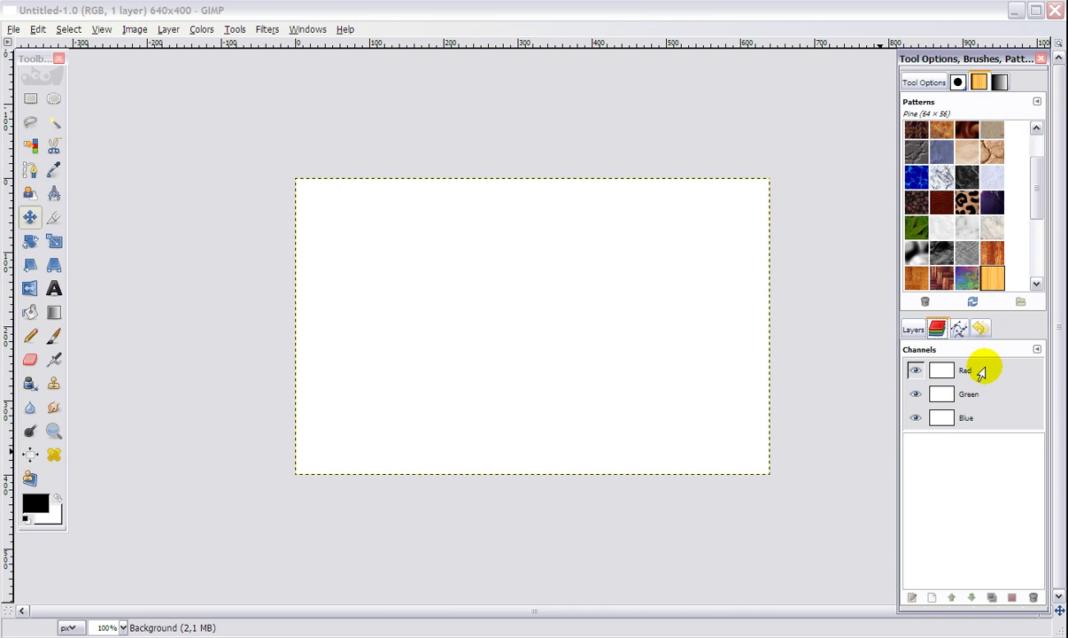
left_click(1037, 349)
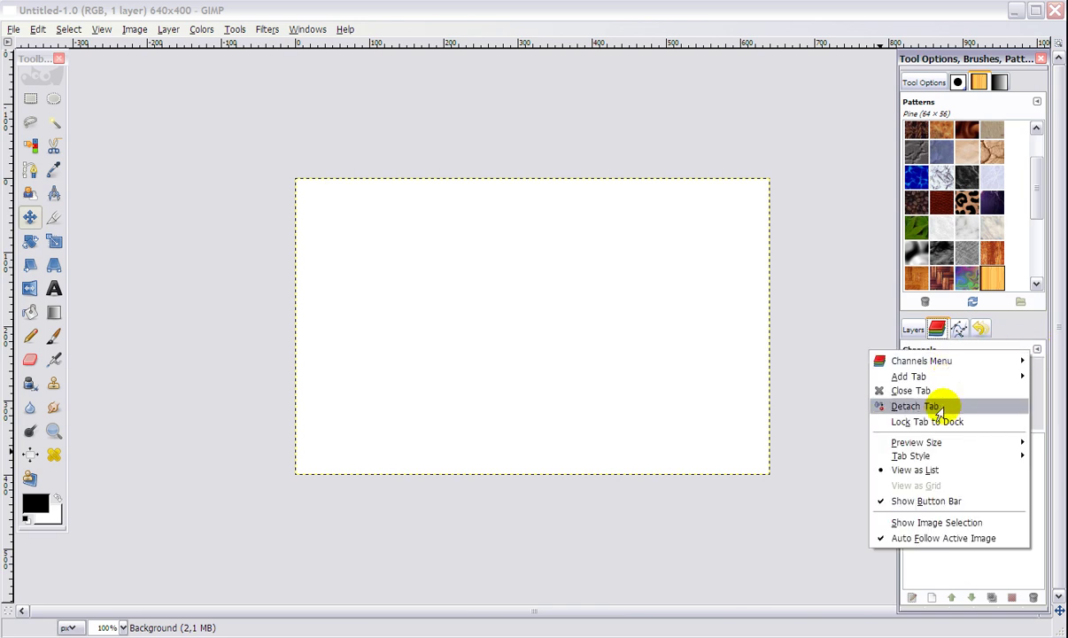
mouse_move(925, 455)
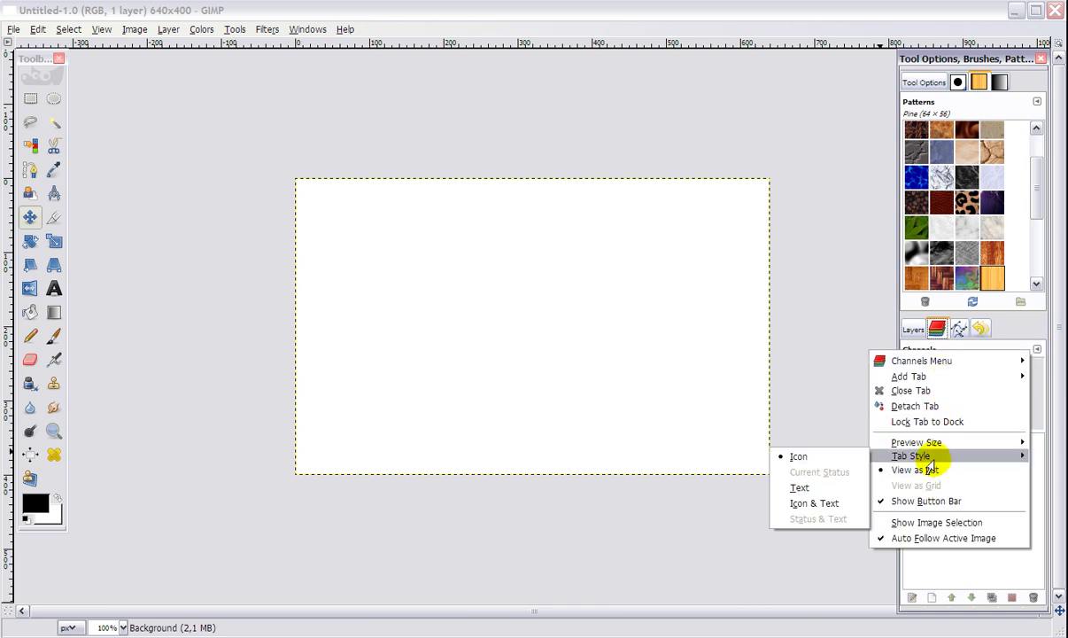
left_click(824, 493)
Set Tab Style to Text for the Paths and Undo History tabs as well.
left_click(971, 328)
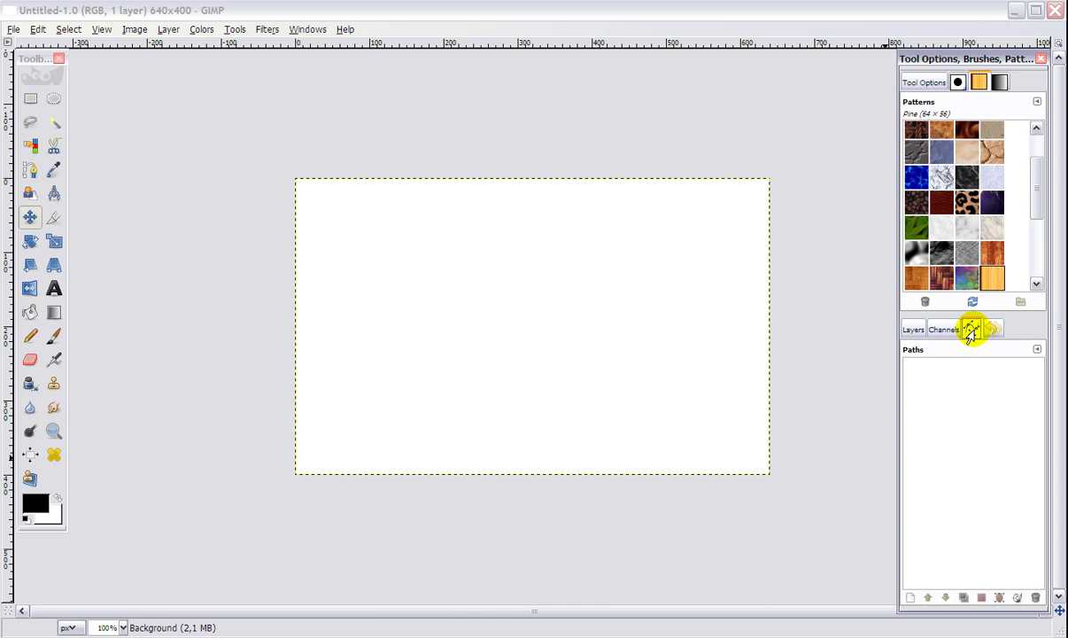
left_click(1034, 351)
mouse_move(903, 455)
left_click(820, 488)
left_click(992, 329)
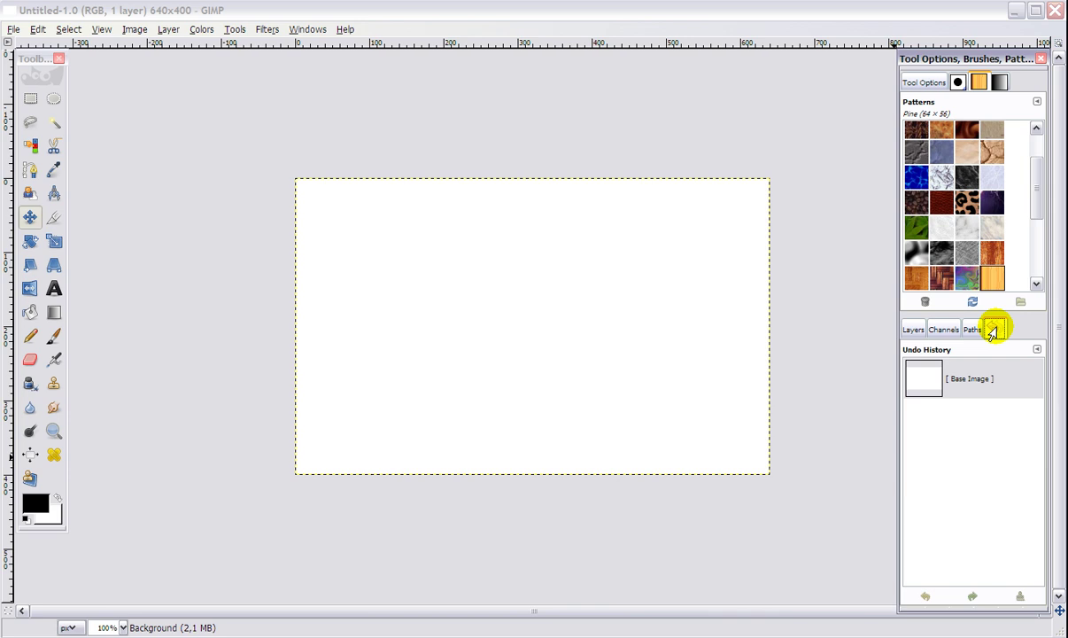
left_click(1034, 350)
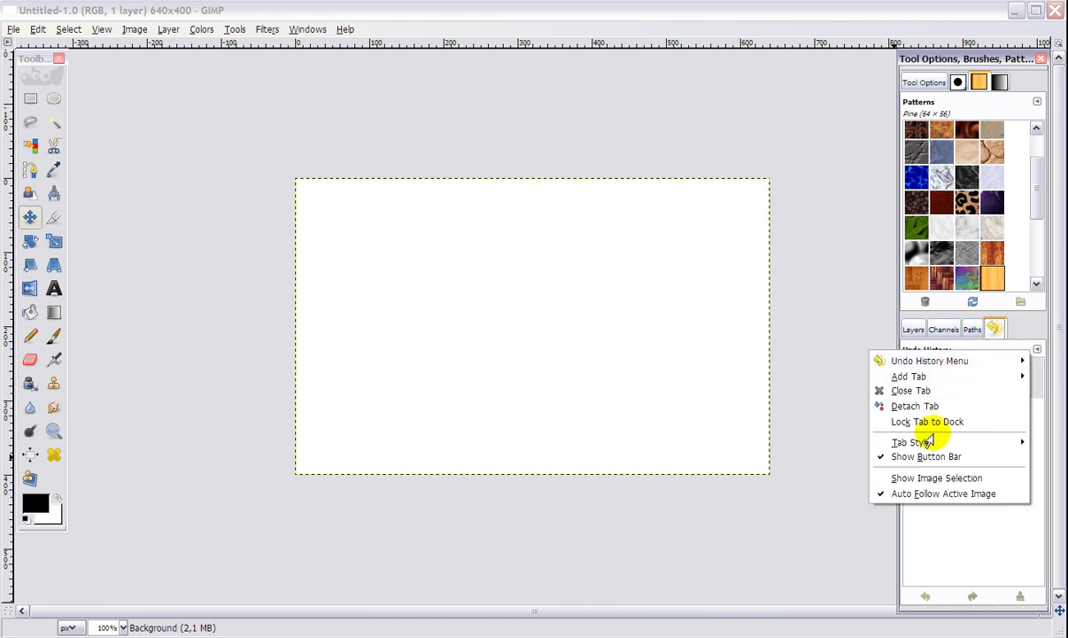
mouse_move(912, 443)
left_click(825, 473)
Set the Gradients tab in the upper dock to the Text tab style.
left_click(957, 83)
left_click(978, 83)
left_click(1000, 83)
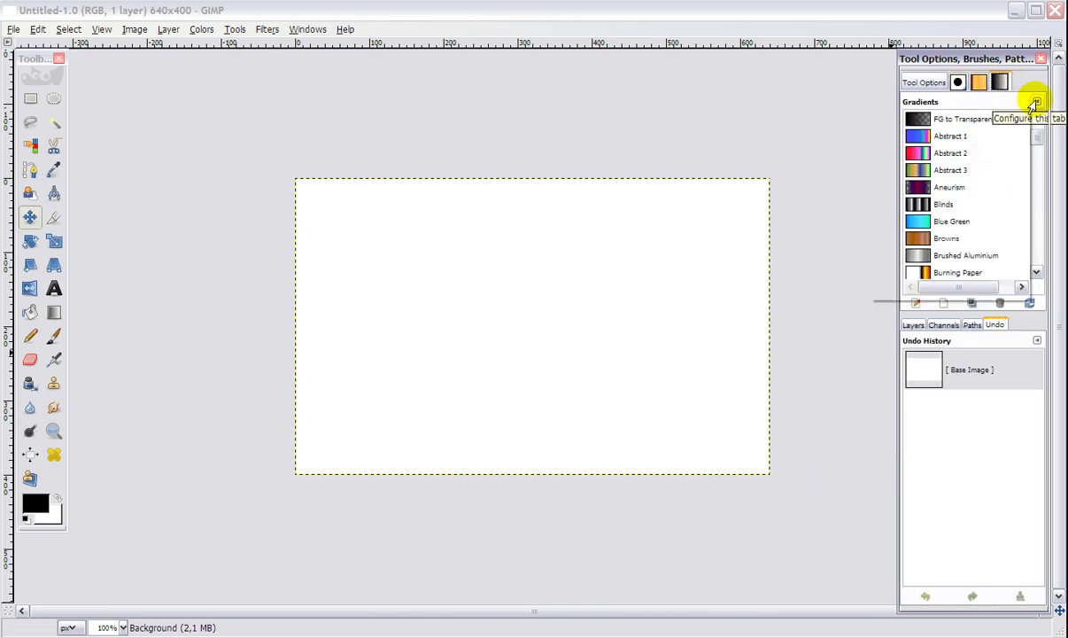
left_click(1033, 103)
mouse_move(912, 210)
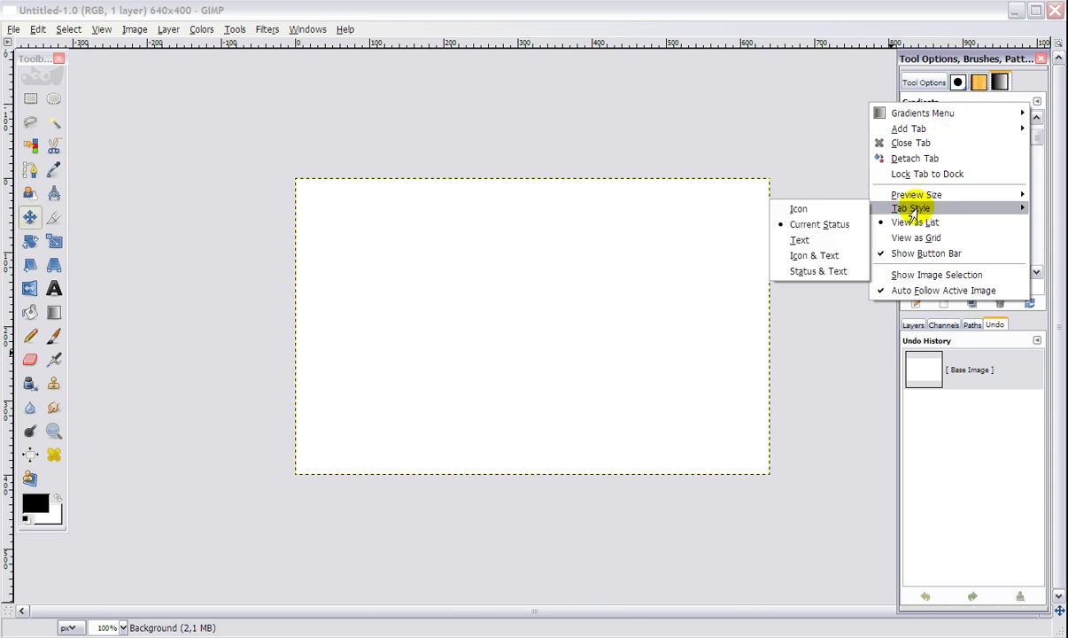
left_click(800, 239)
Set the Patterns and Brushes tabs to the Text tab style as well.
left_click(977, 82)
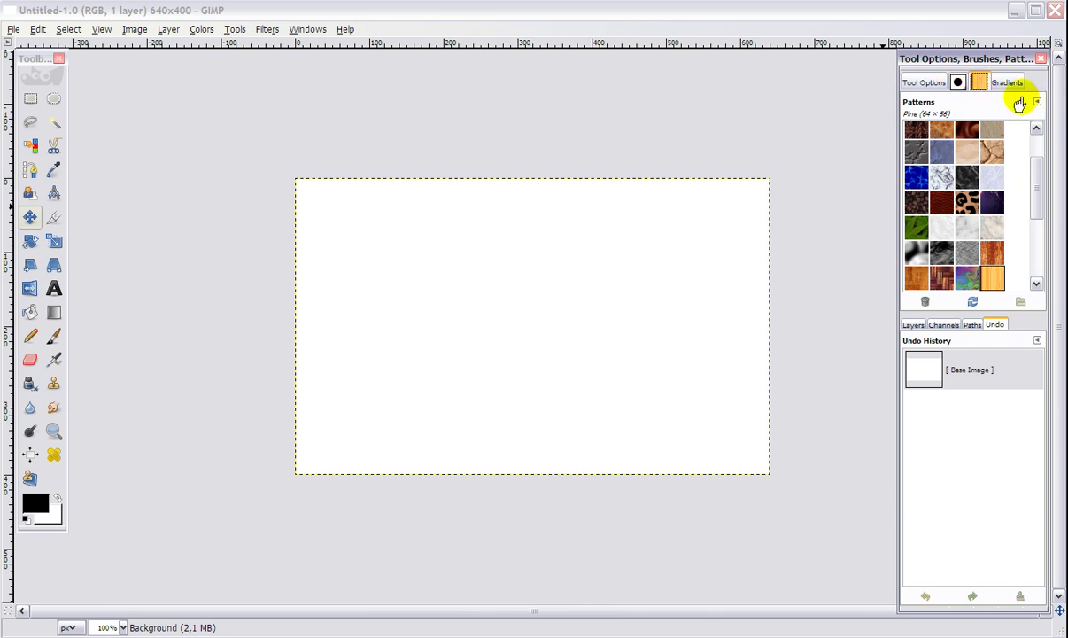
left_click(1036, 101)
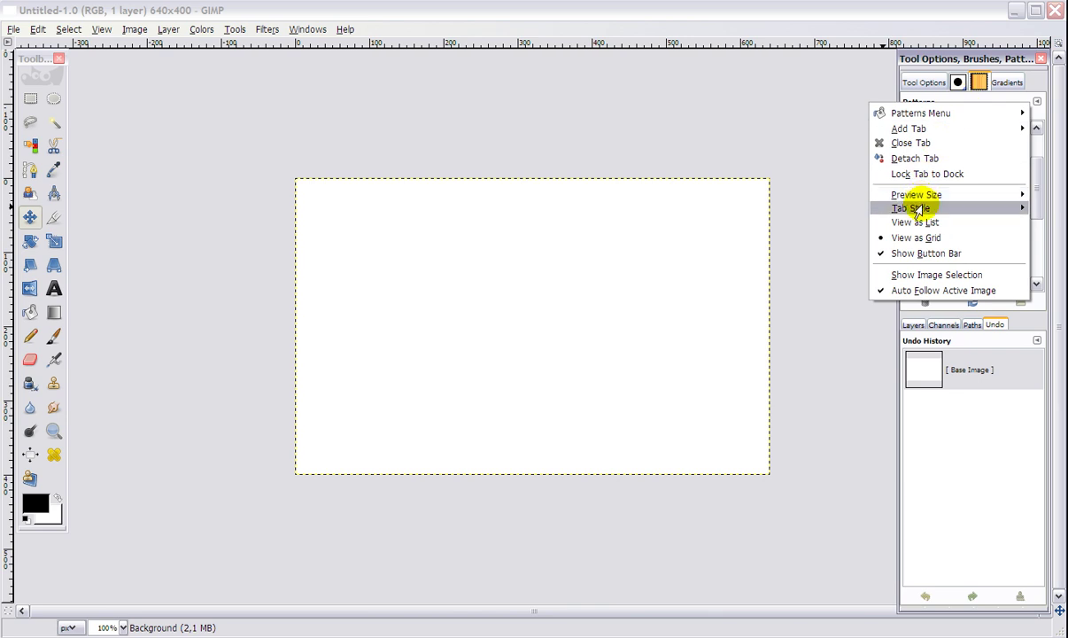
mouse_move(837, 209)
left_click(822, 238)
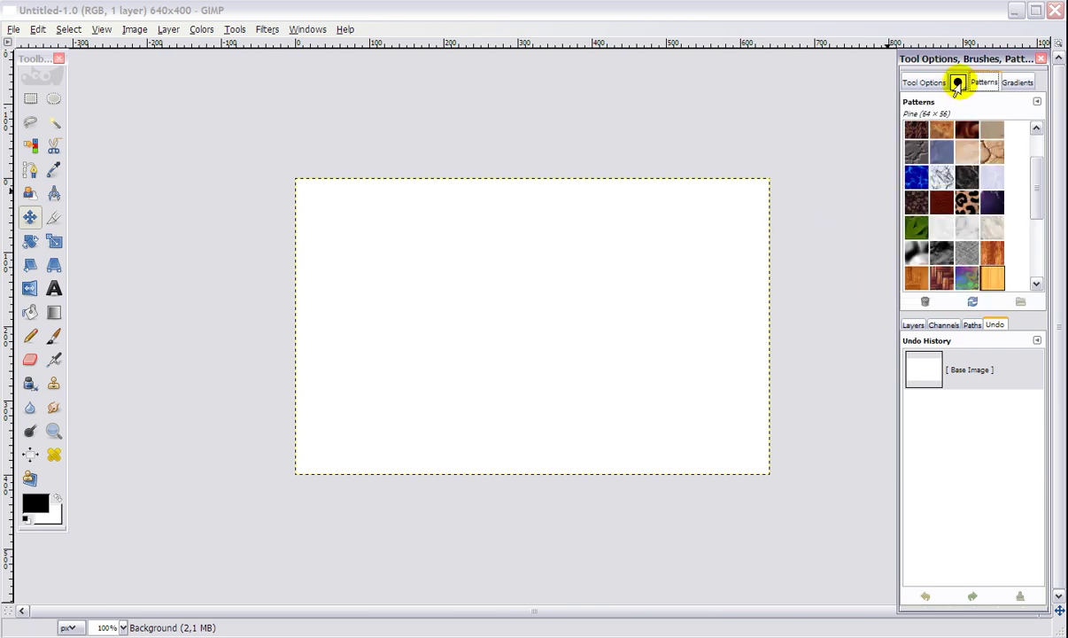
left_click(957, 81)
left_click(1036, 102)
mouse_move(912, 209)
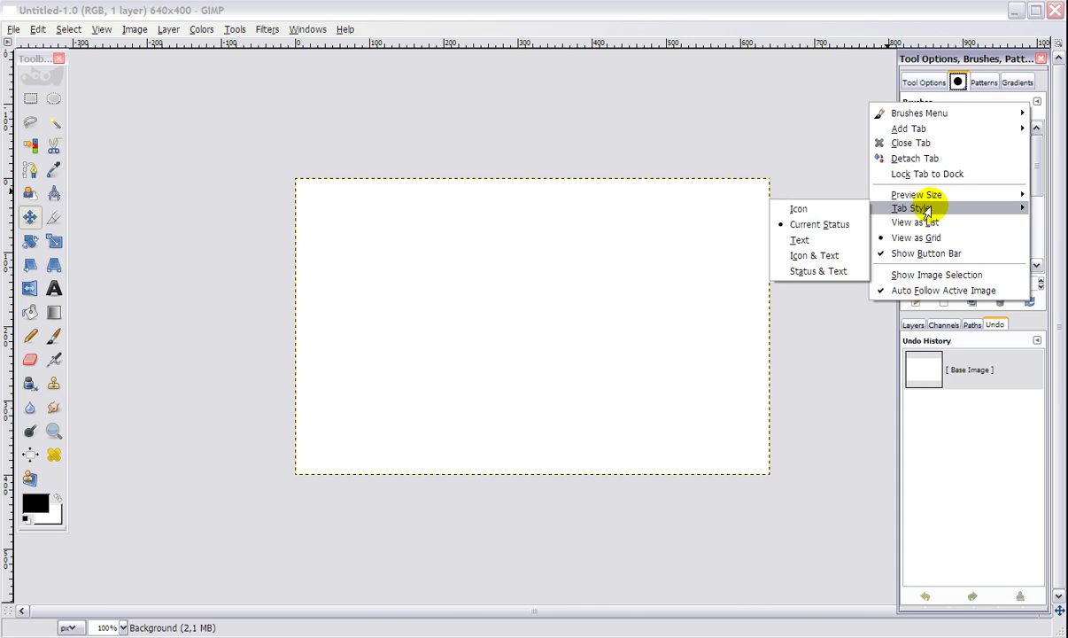
left_click(839, 239)
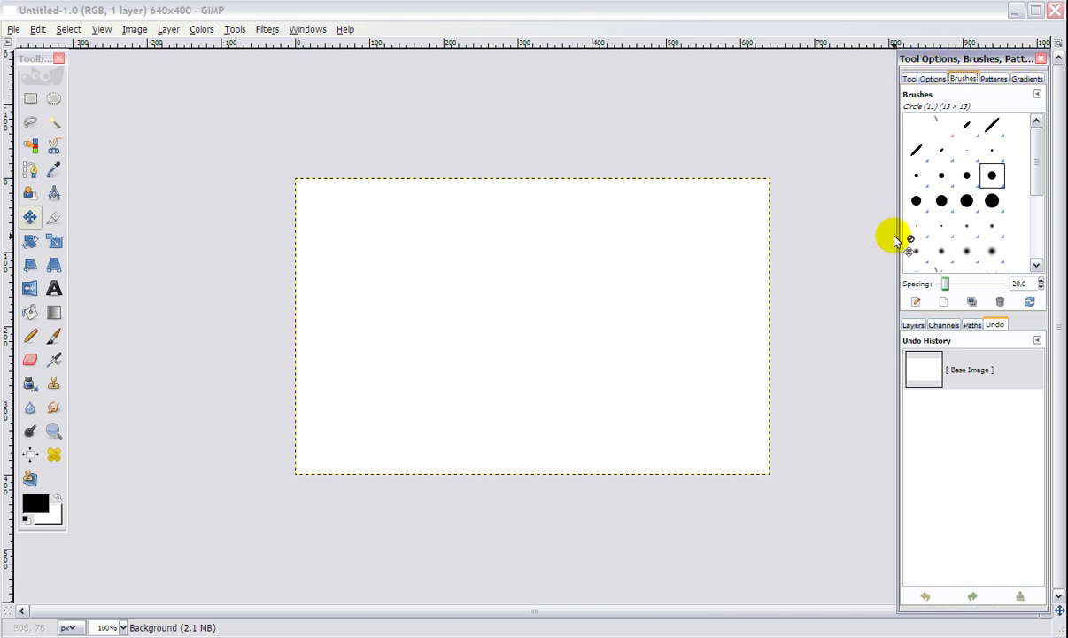
Widen the right dock so the Patterns and Gradients tab labels fit.
left_click_drag(895, 239, 873, 236)
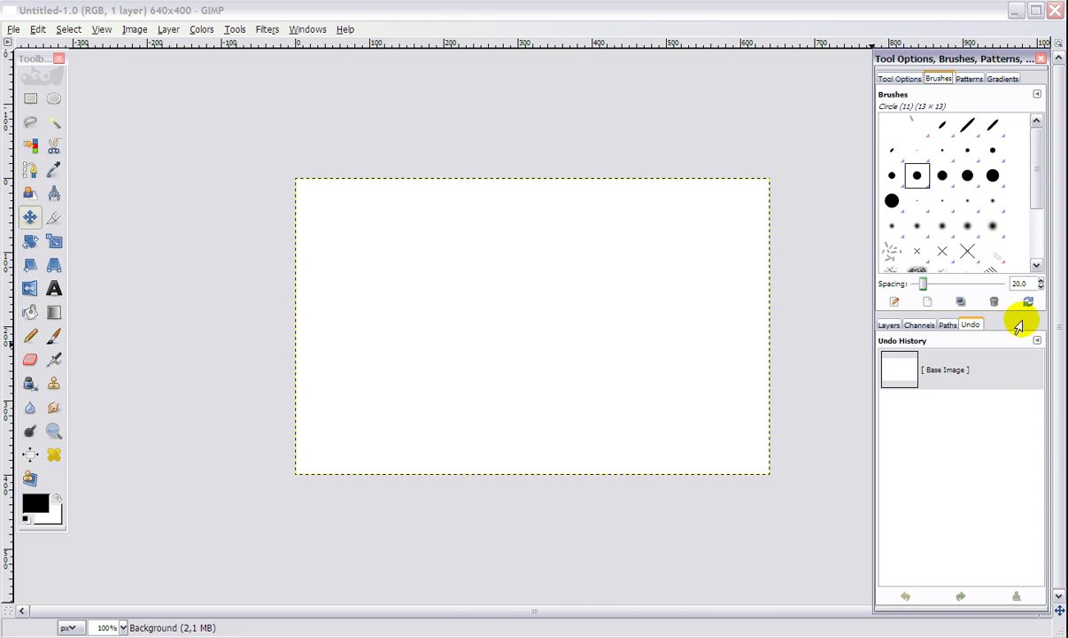
left_click(962, 81)
left_click(1001, 79)
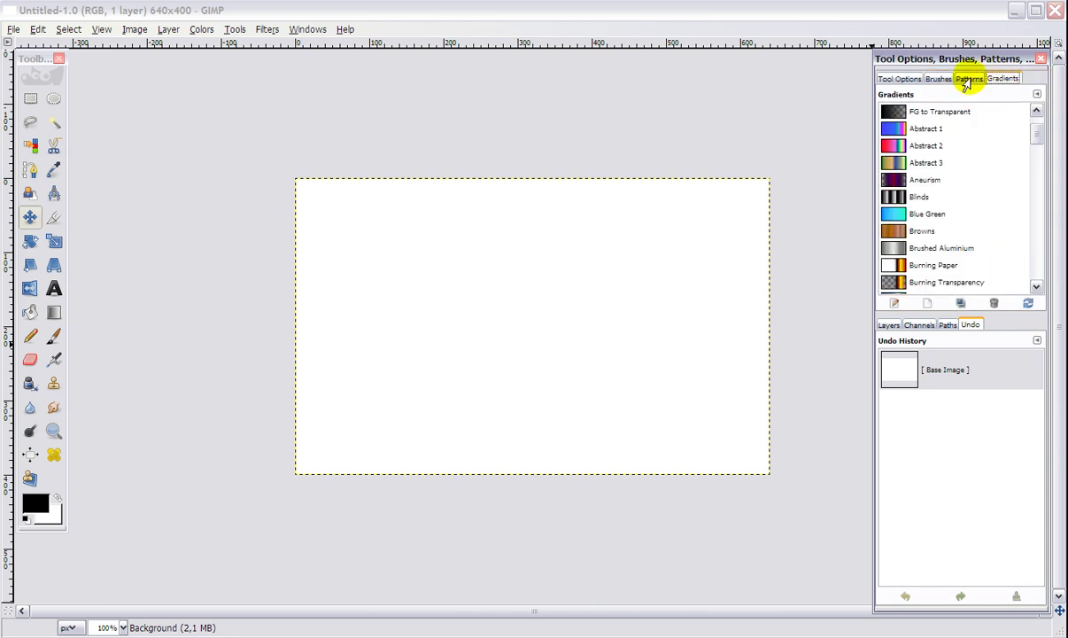
left_click(968, 80)
Check the Patterns tab menu, leave it unchanged, and show the Layers panel.
left_click(1035, 93)
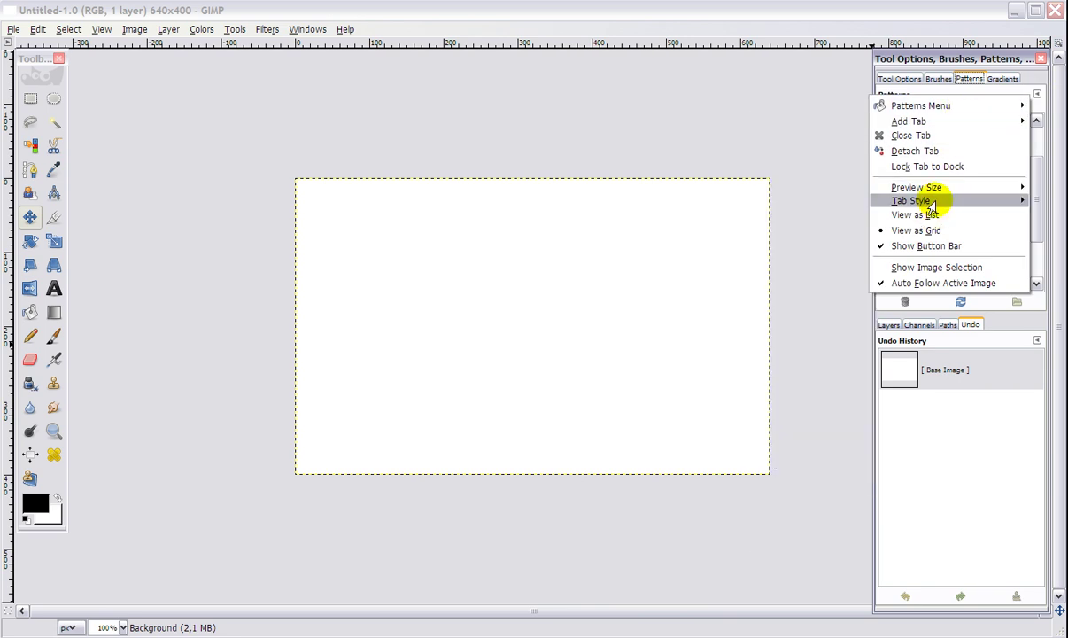
mouse_move(930, 202)
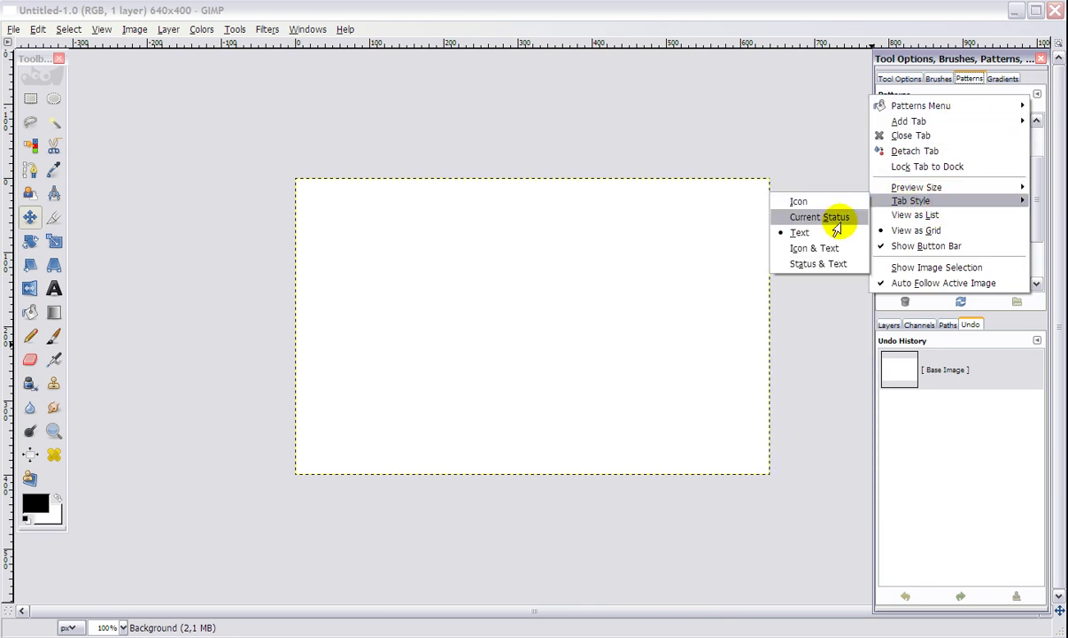
left_click(846, 97)
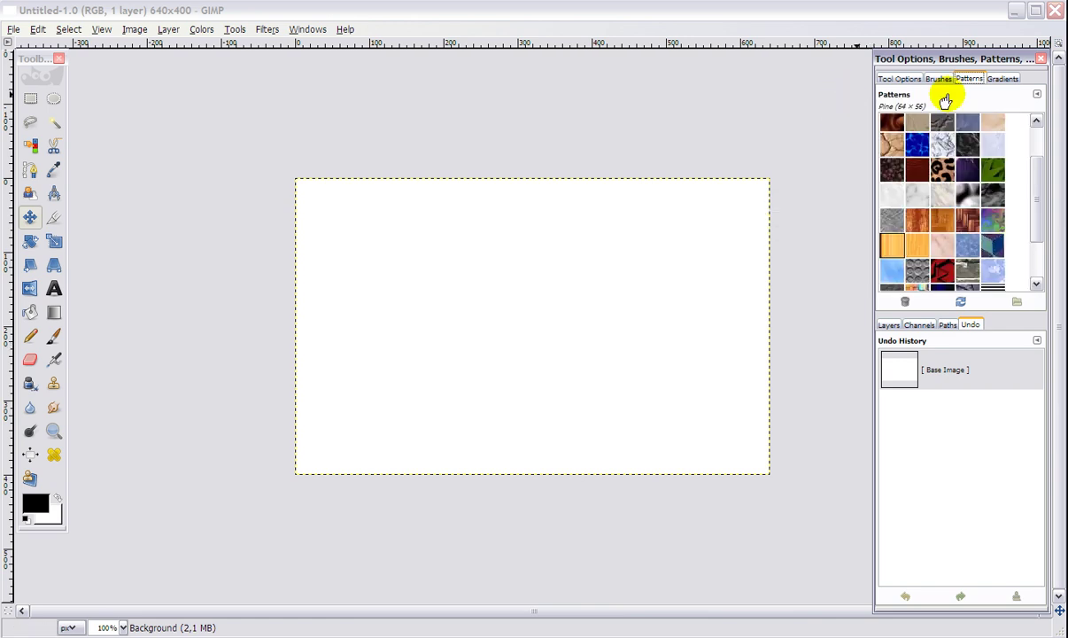
left_click(888, 326)
Cycle through Channels and Paths back to Layers, then activate the Paintbrush with P.
left_click(917, 326)
left_click(947, 326)
left_click(884, 326)
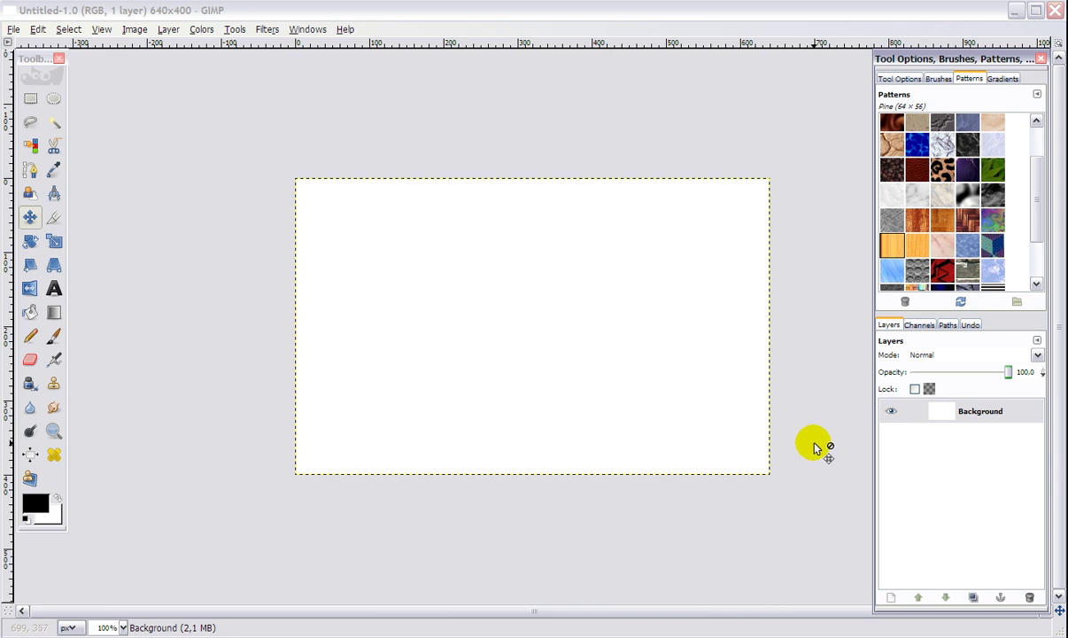
key("p")
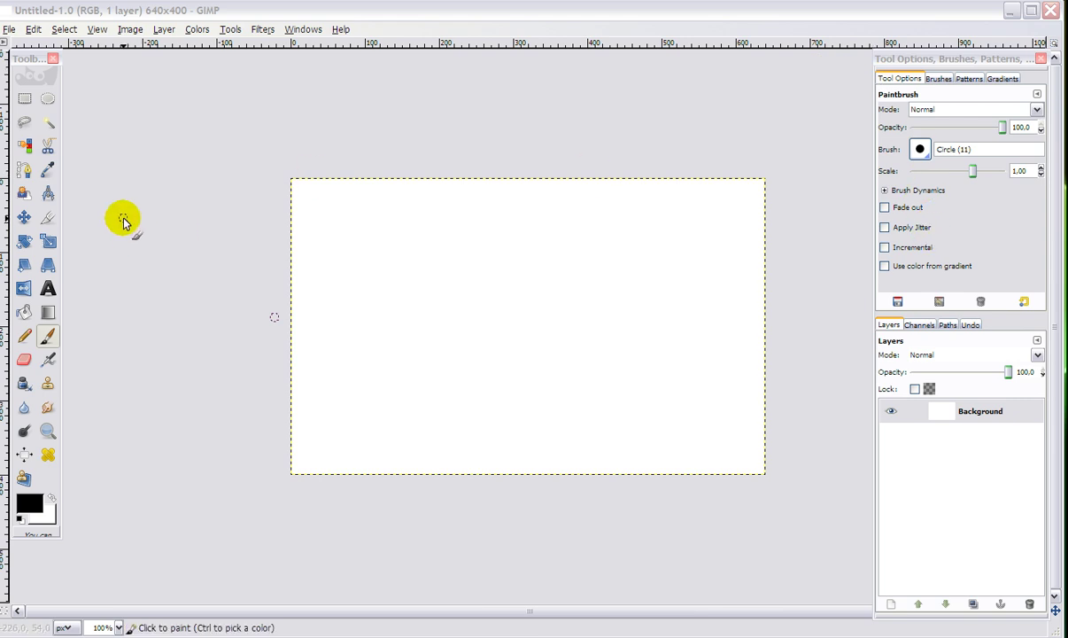
Try the Color Picker and Intelligent Scissors, then settle on Rectangle Select.
left_click(47, 170)
left_click(47, 147)
left_click(47, 170)
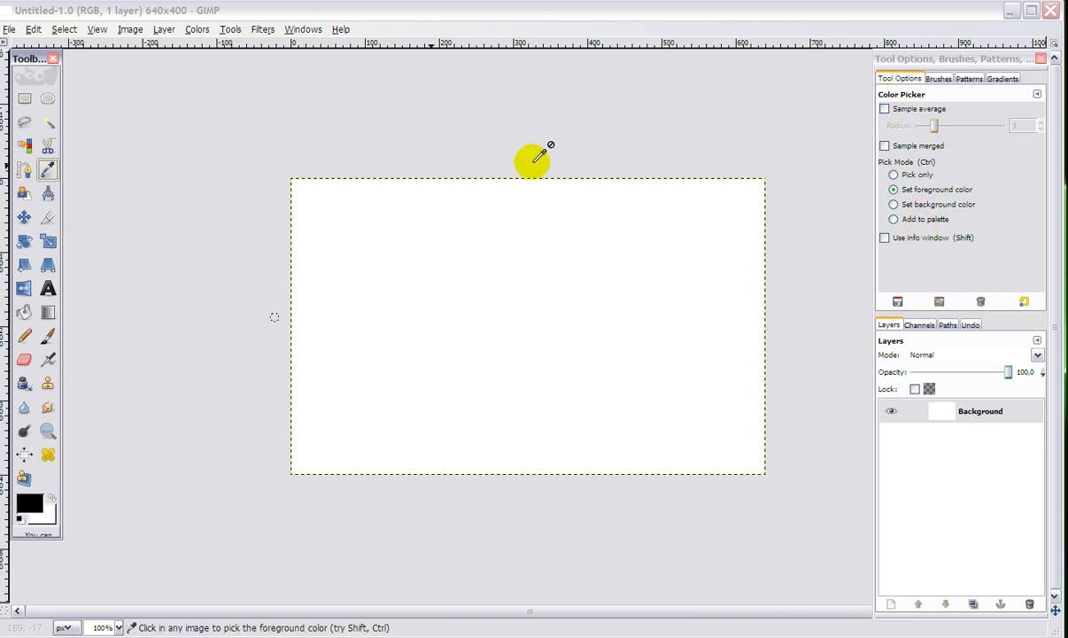
left_click(24, 101)
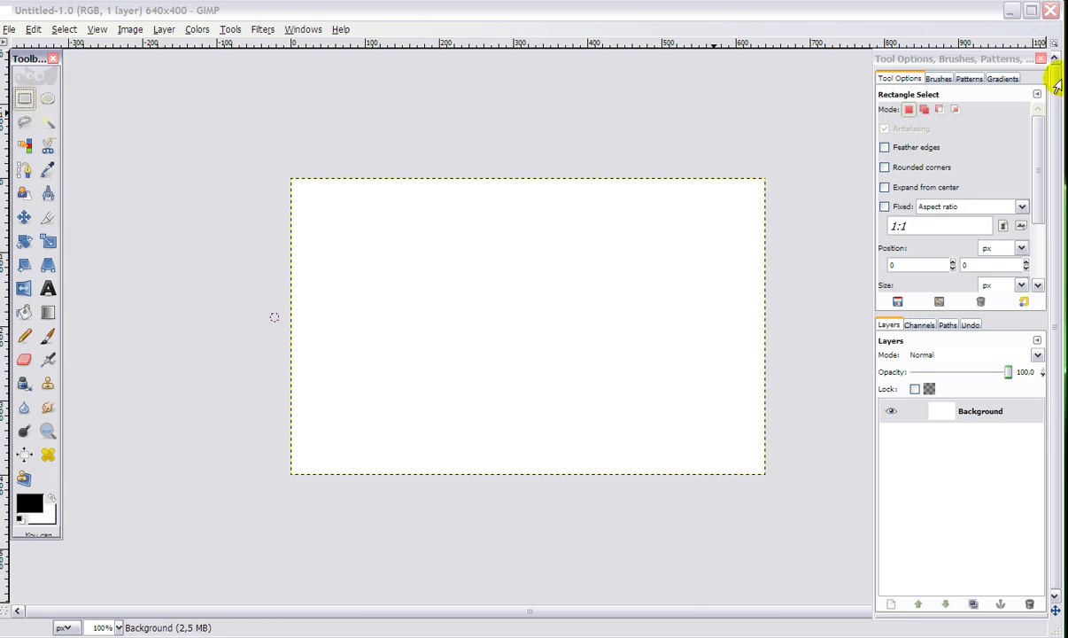